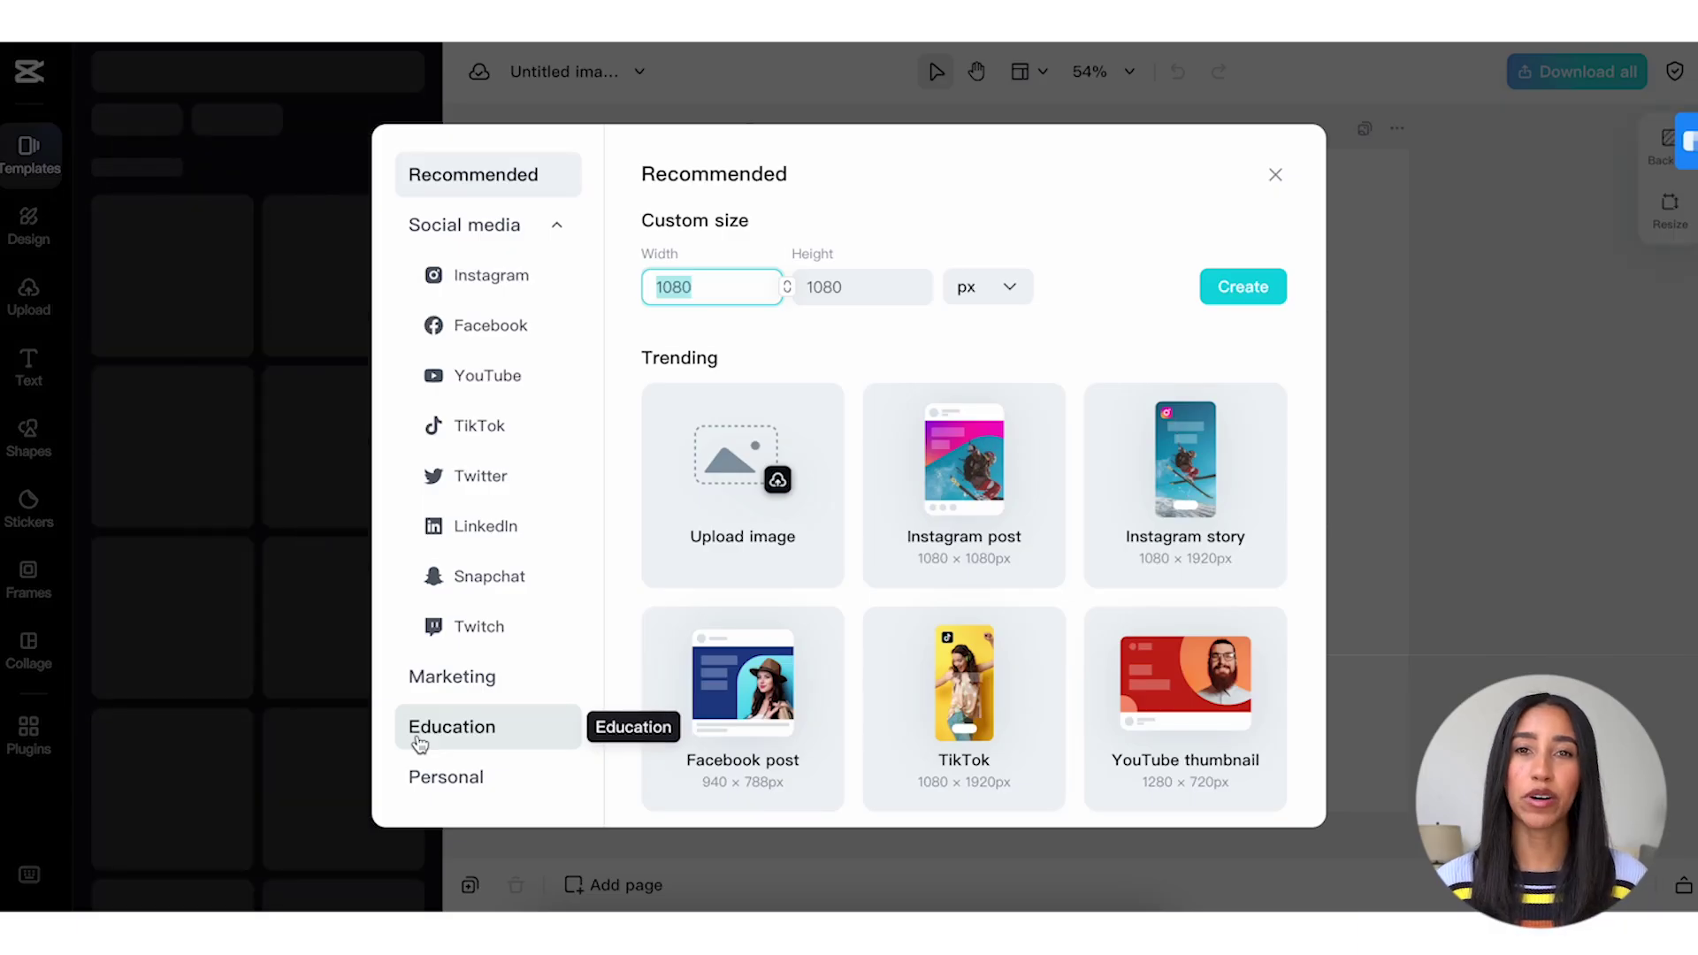
# Start a blank 1080×1920 TikTok page and load the sample long-sleeve shirt in the AI model plugin.
pyautogui.click(932, 653)
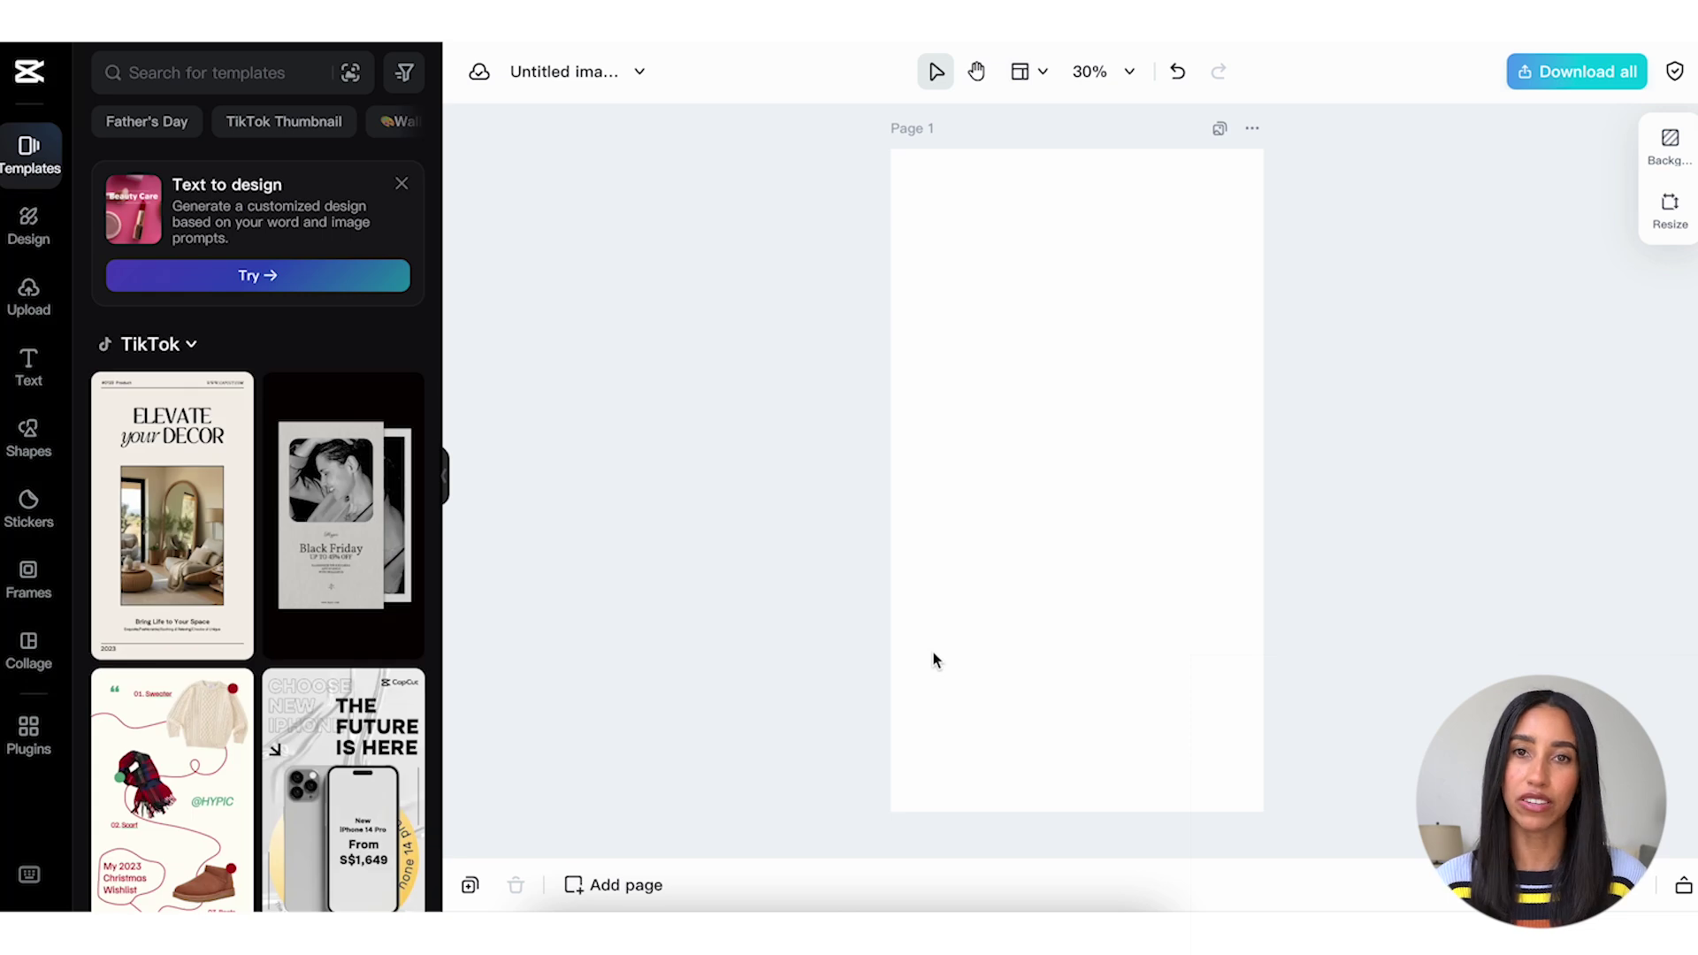
pyautogui.click(35, 732)
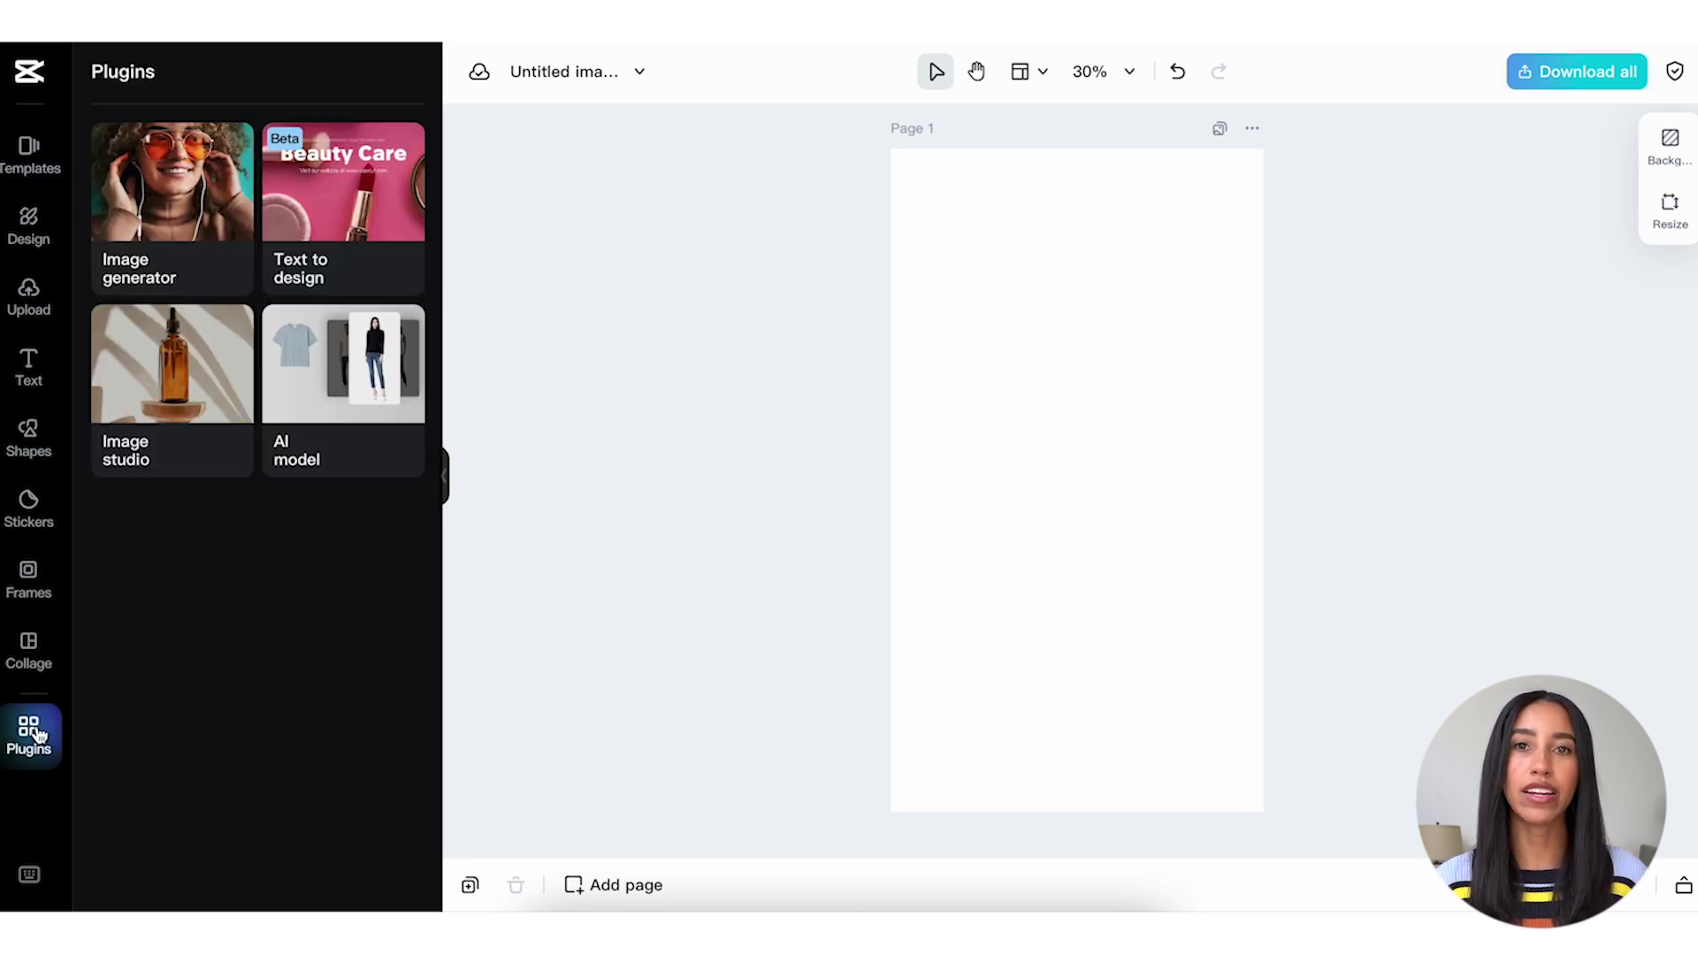
pyautogui.click(325, 391)
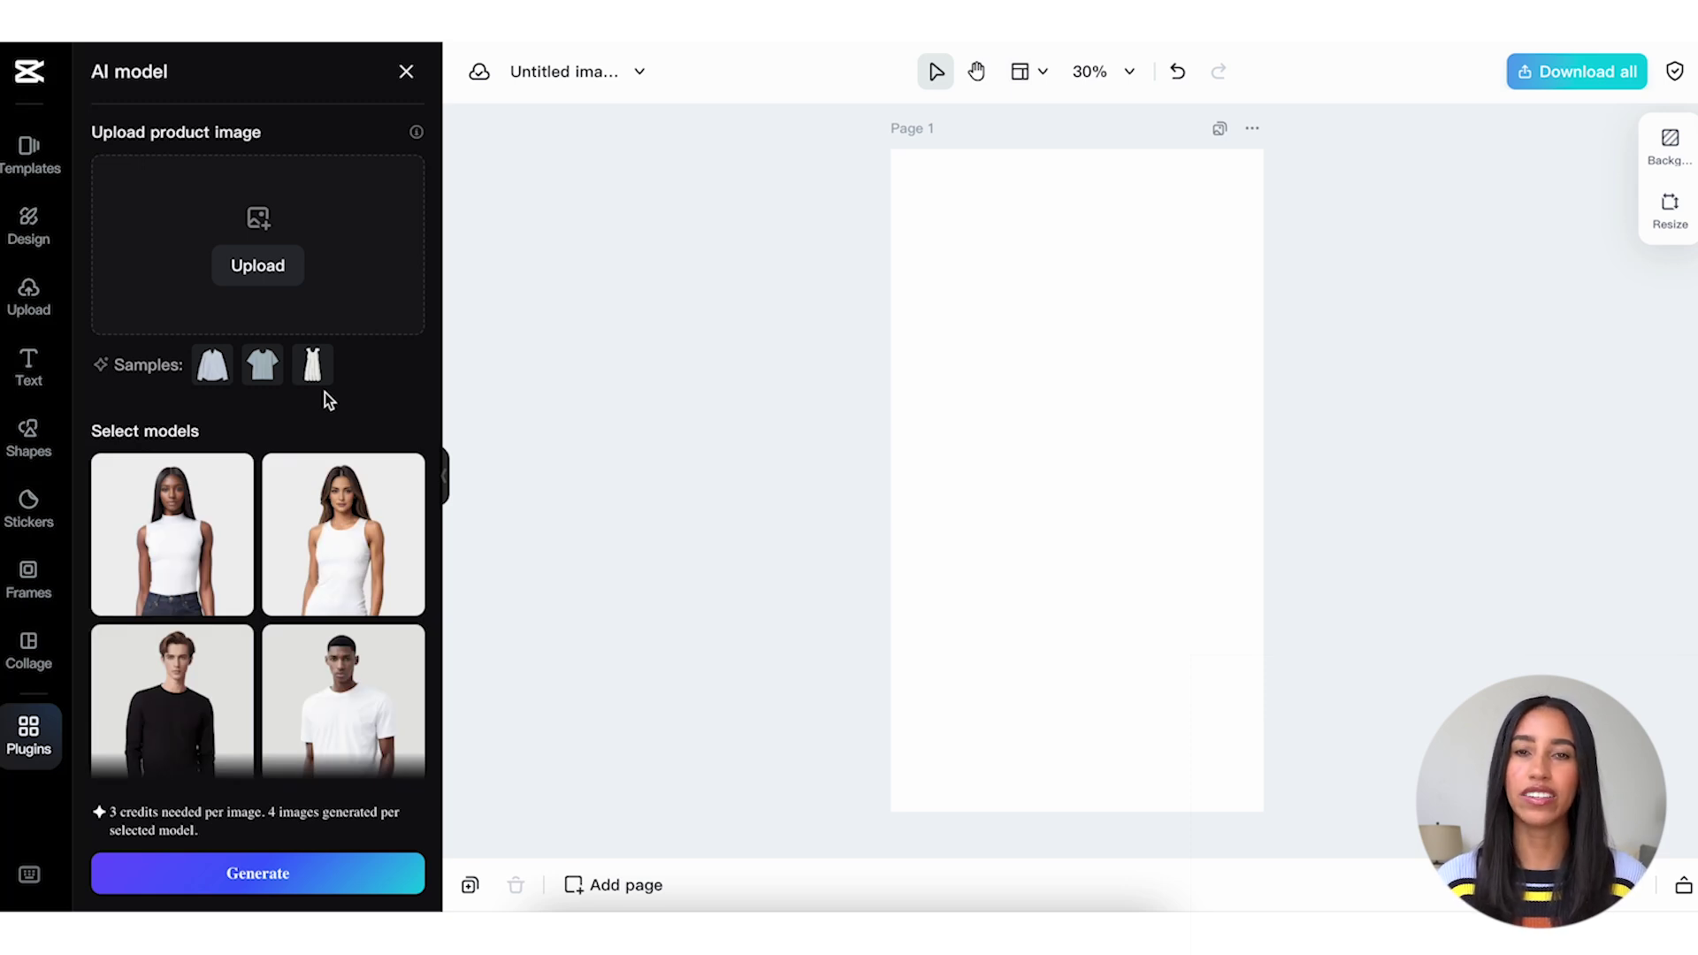
pyautogui.click(212, 375)
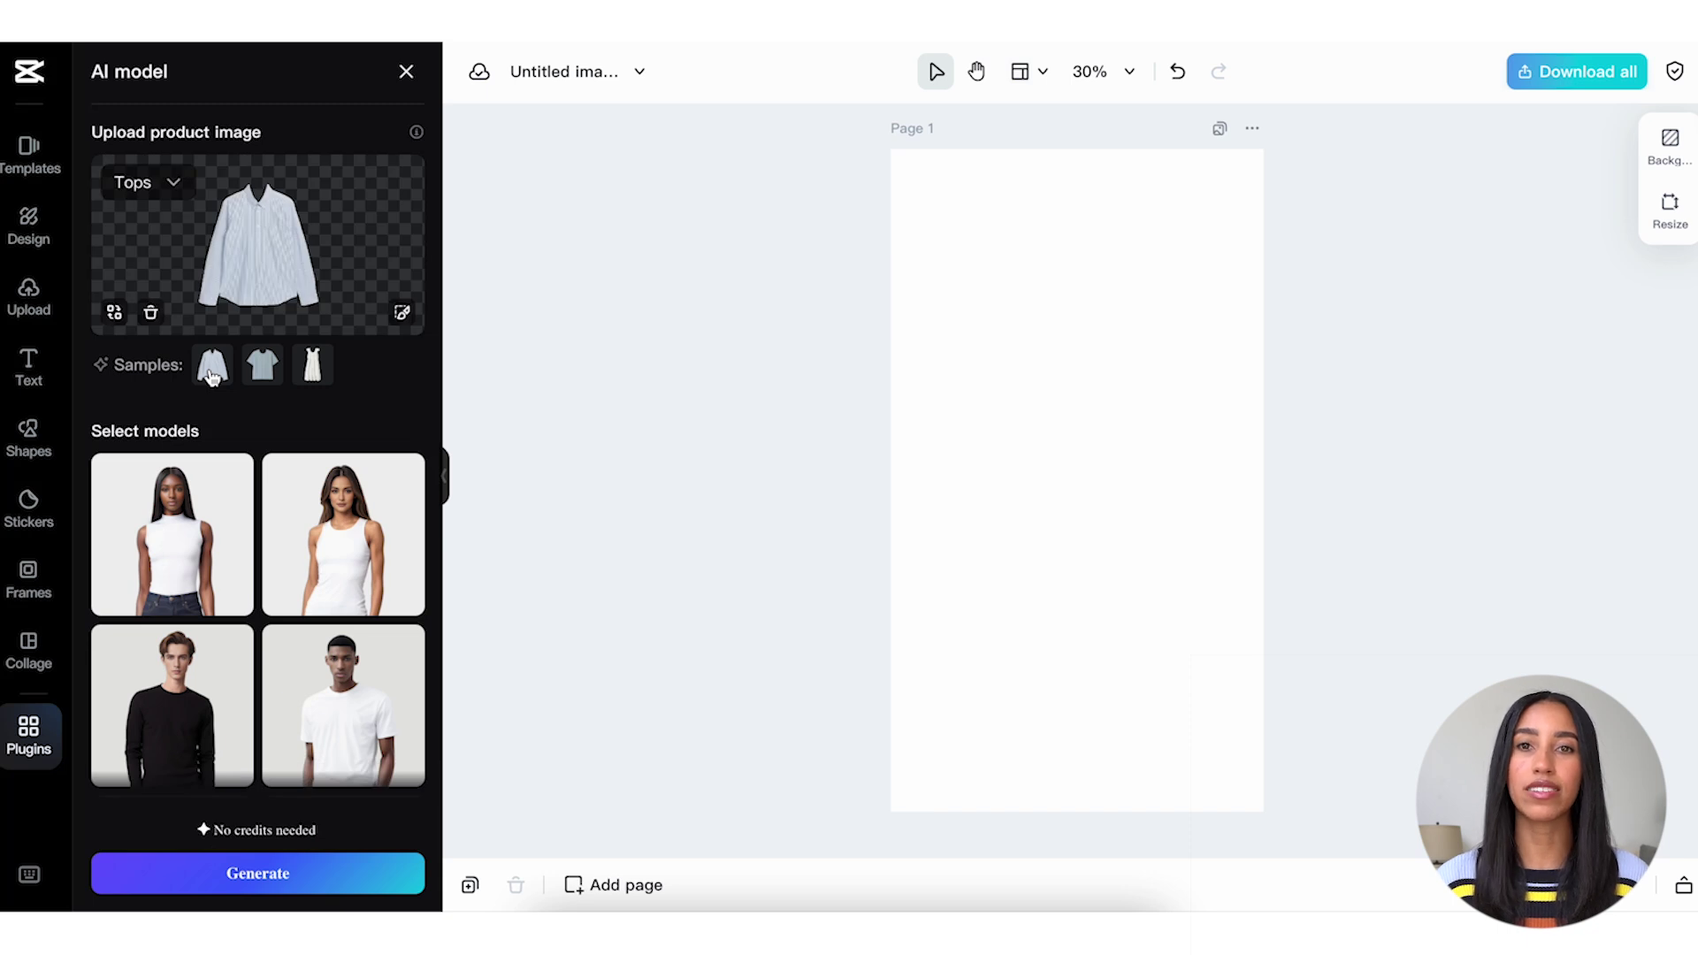
# Select the woman in the cream V-neck and the man in the white T-shirt, then generate photos.
pyautogui.scroll(-4, 212, 375)
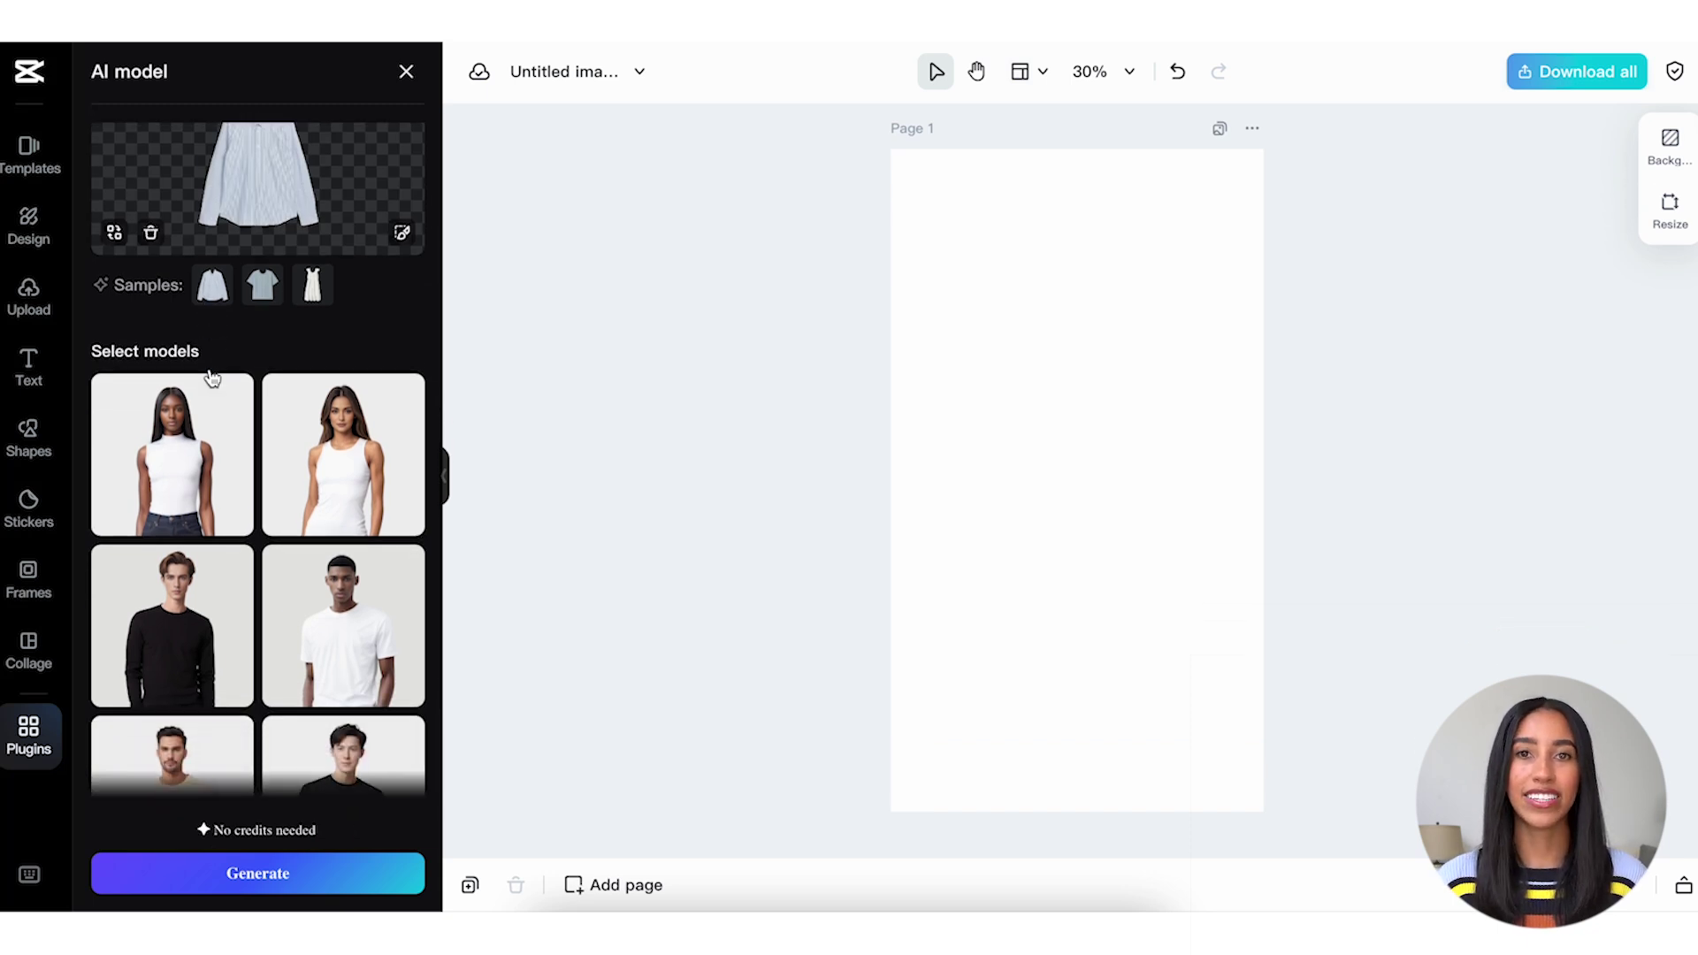
pyautogui.scroll(-4, 213, 375)
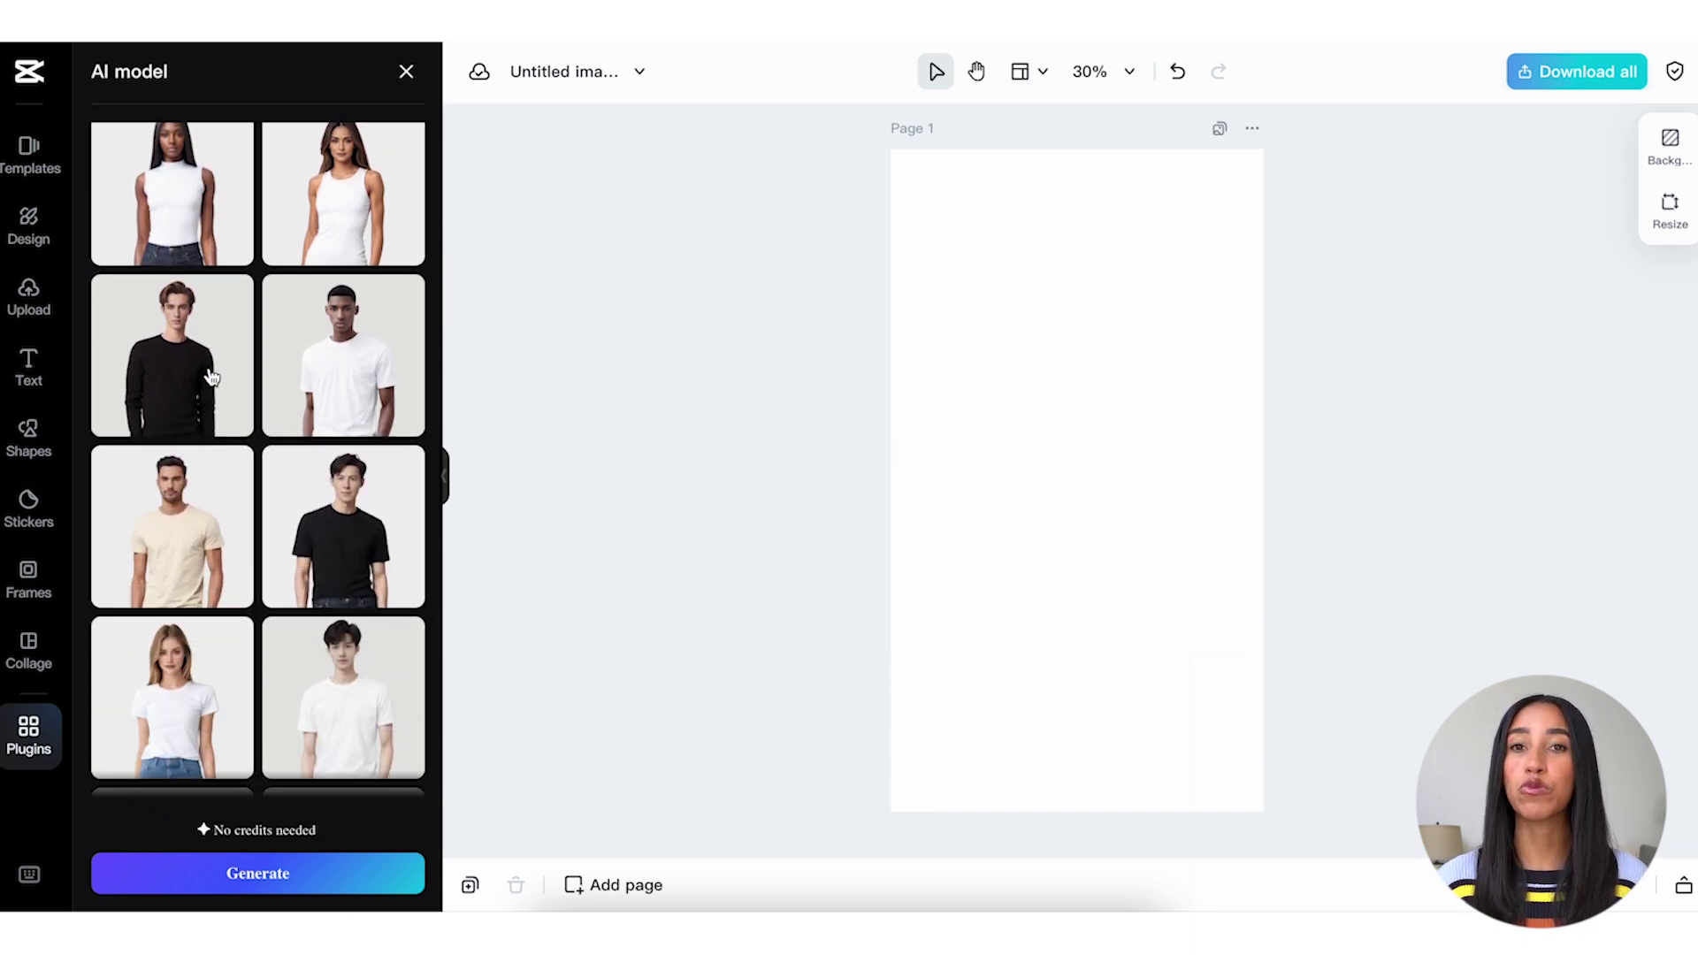
pyautogui.scroll(-1, 212, 375)
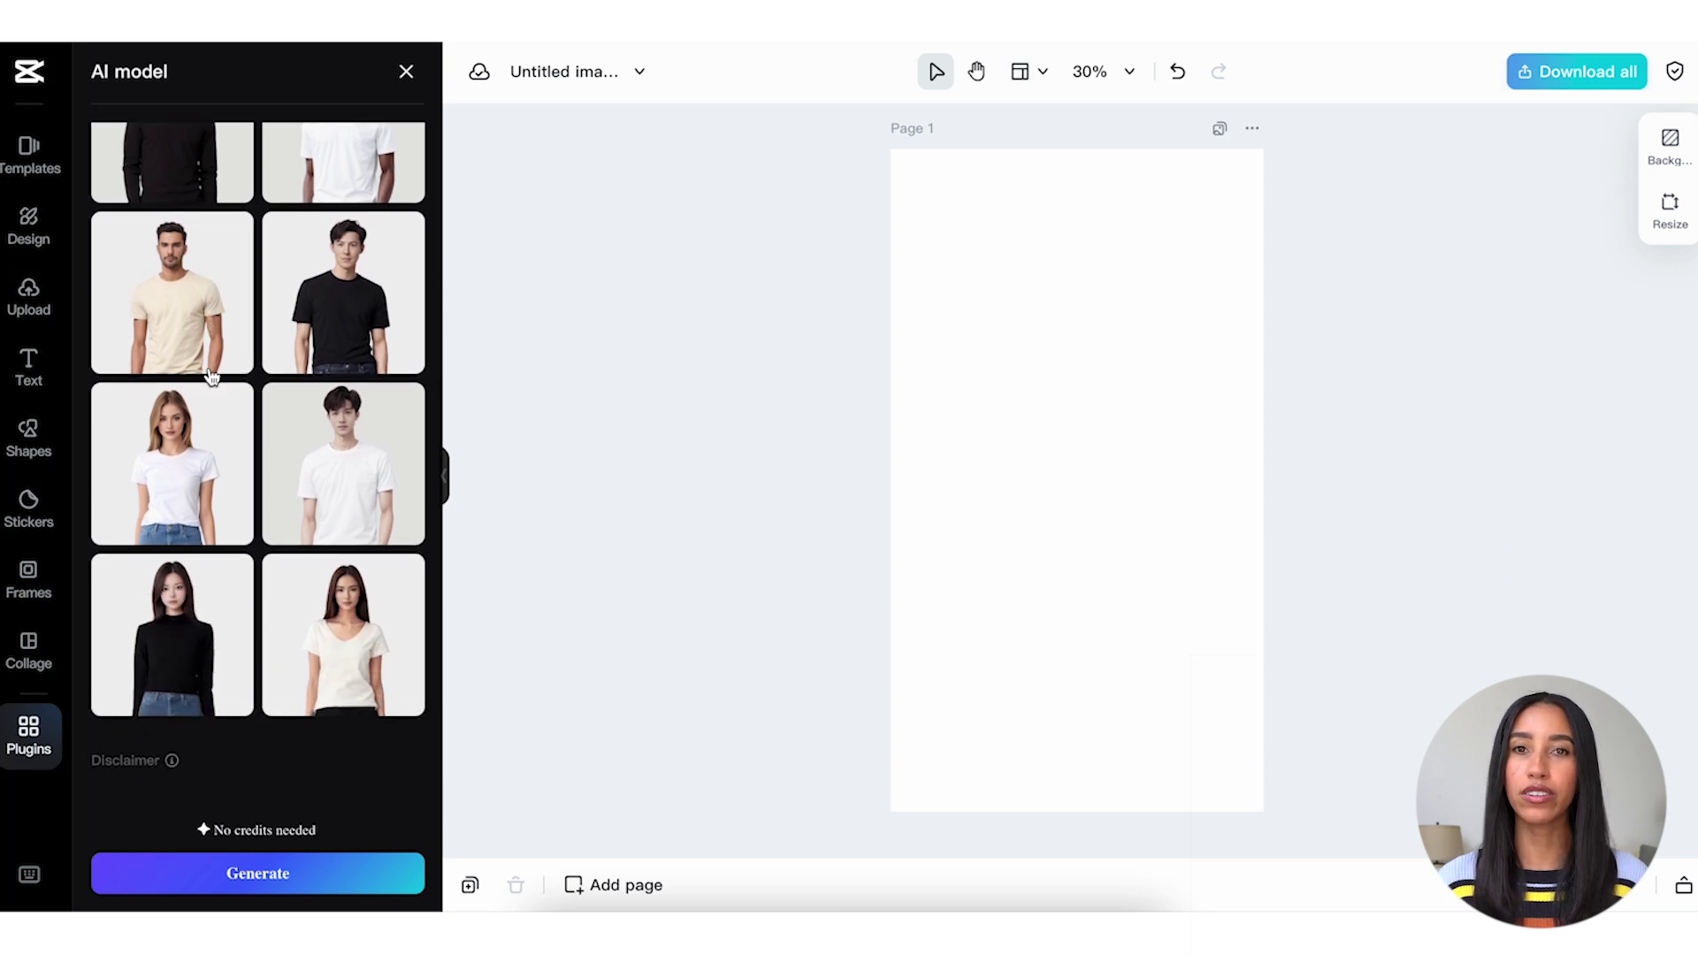
pyautogui.click(319, 582)
pyautogui.scroll(2, 319, 584)
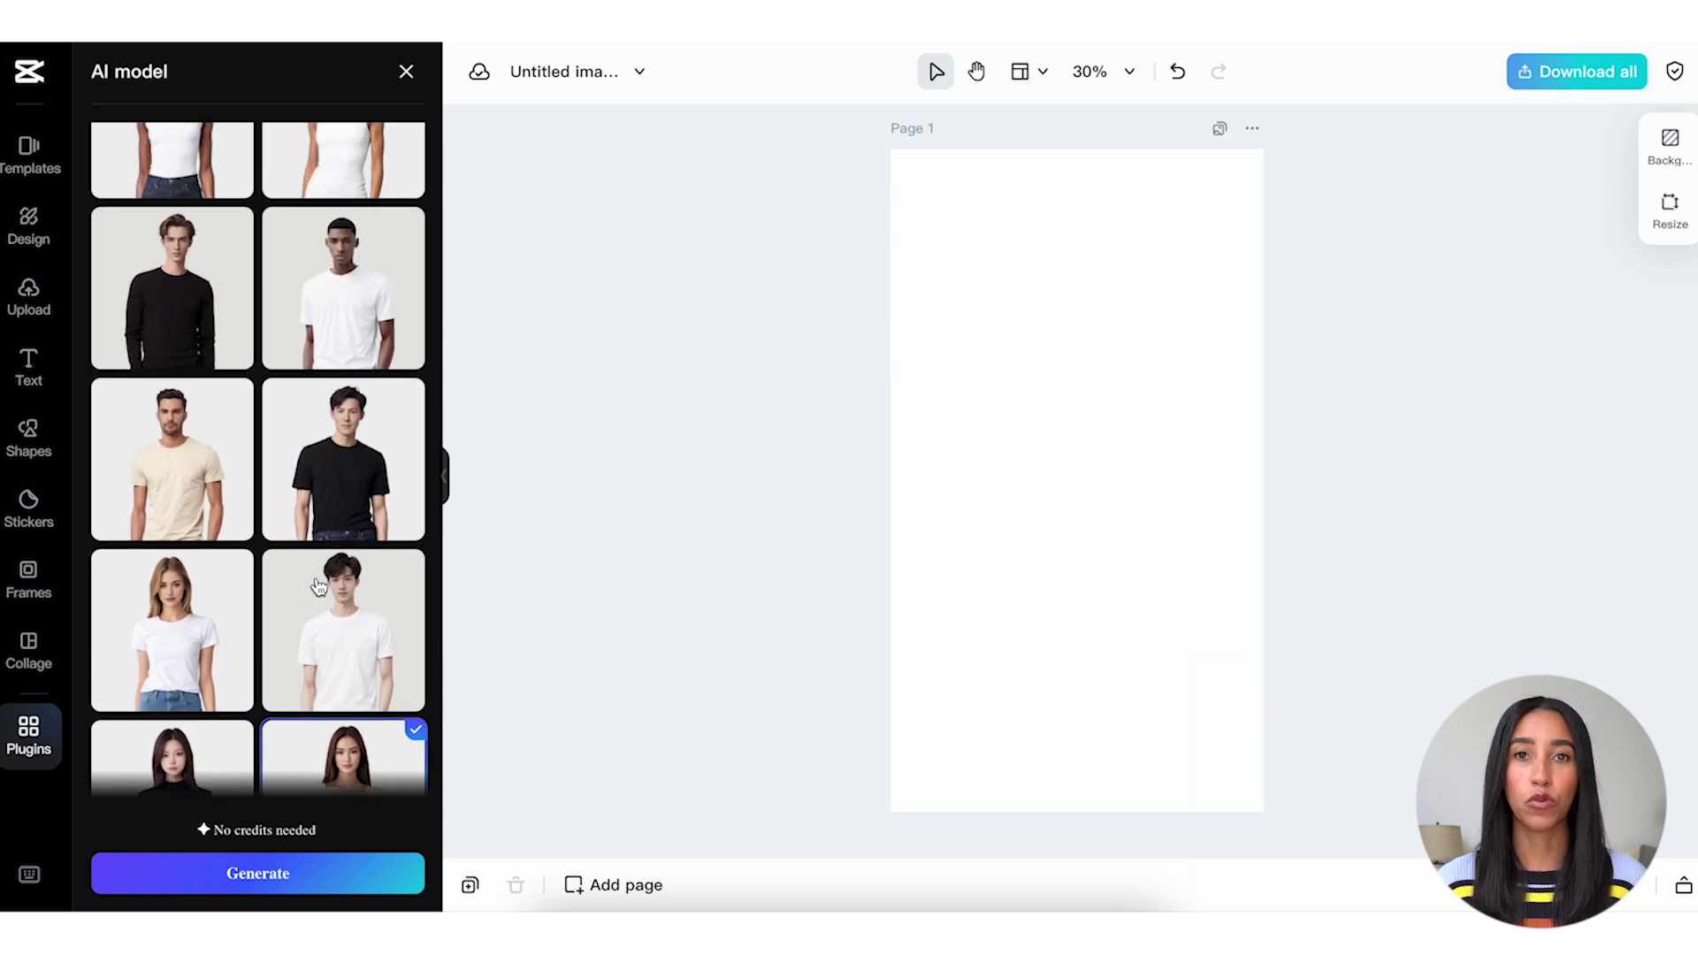
pyautogui.click(341, 340)
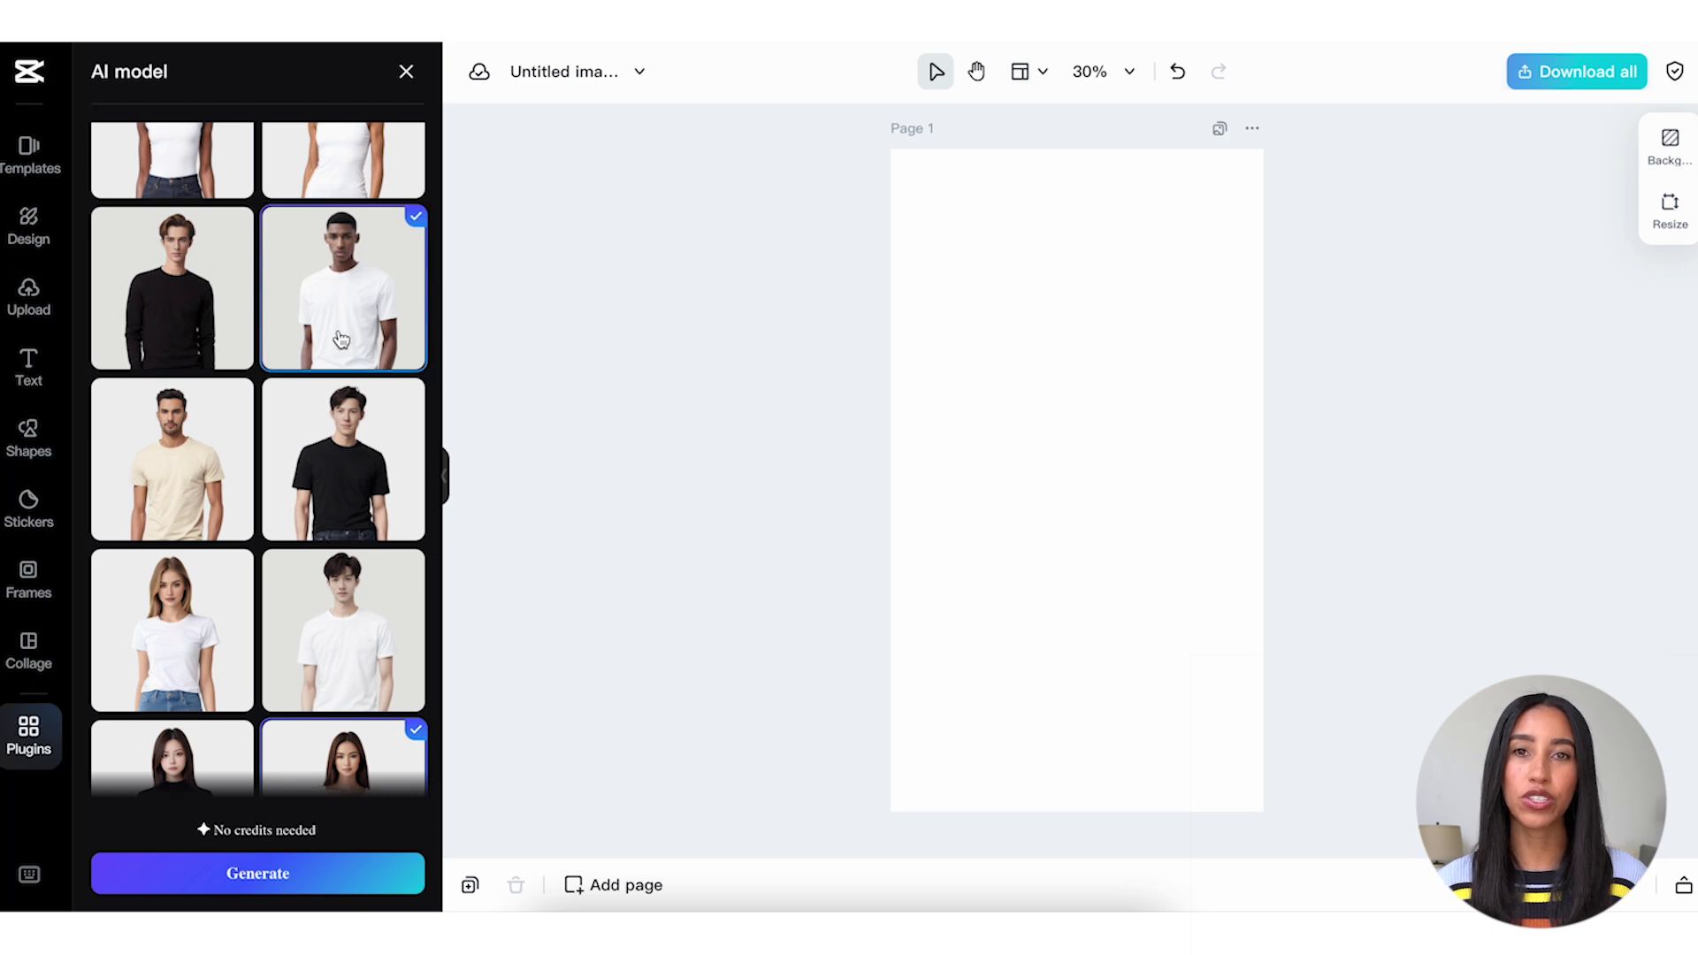
pyautogui.scroll(-2, 342, 340)
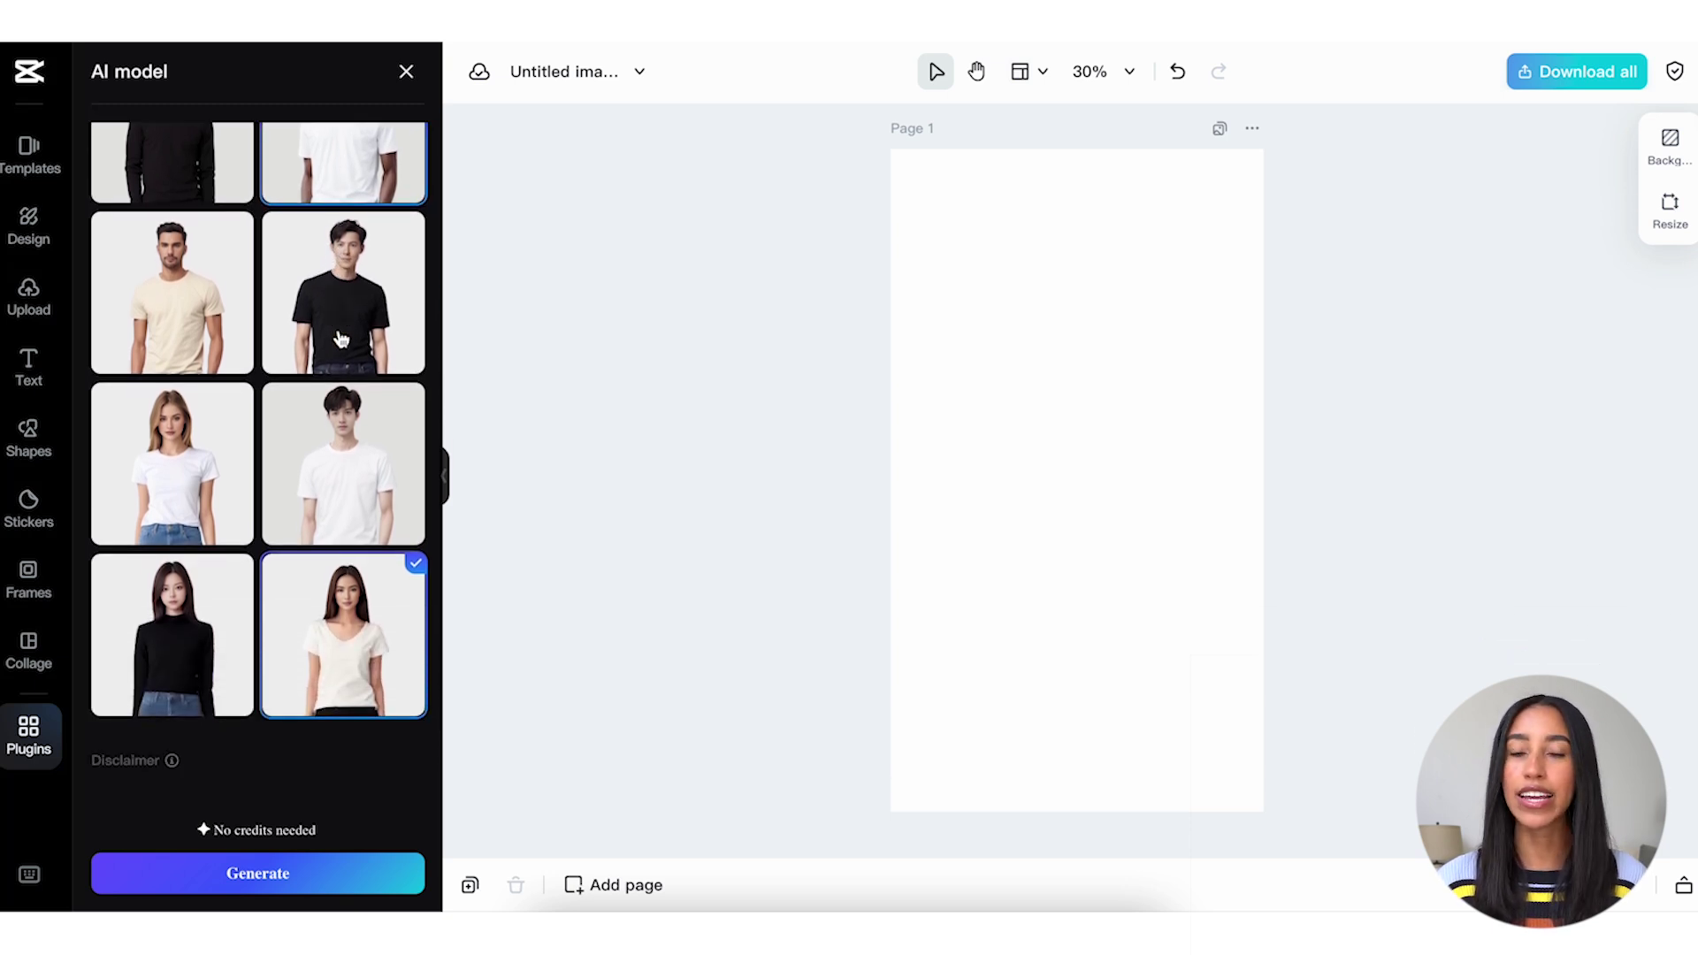
pyautogui.click(269, 867)
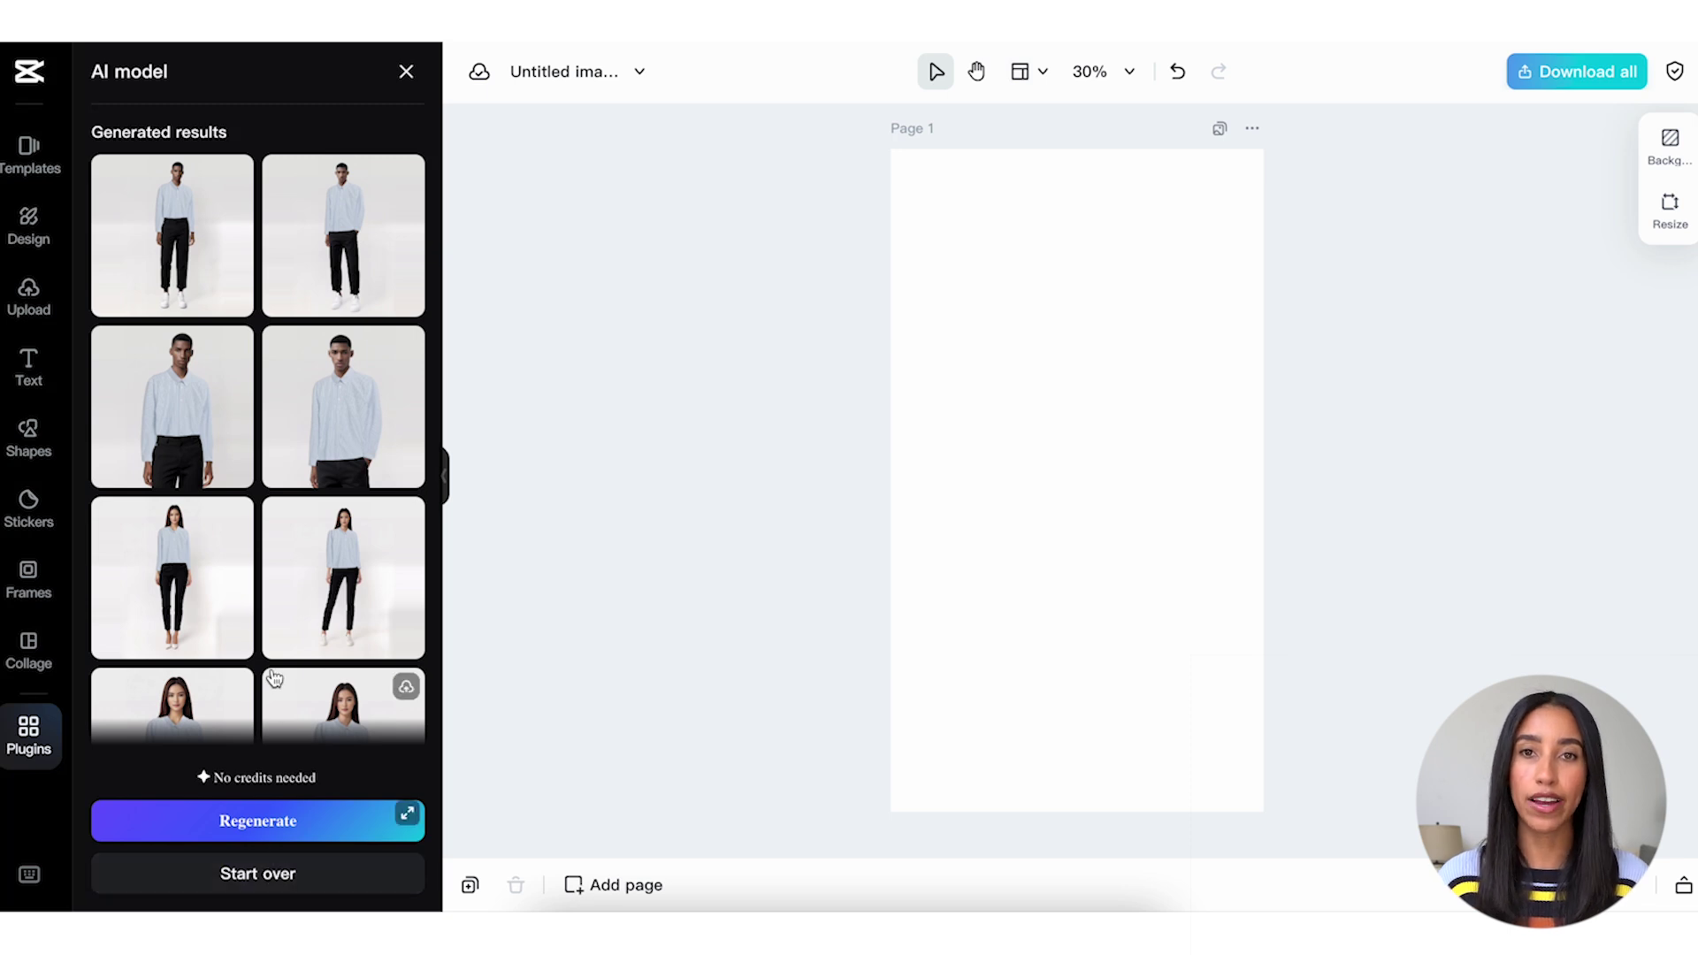
# Switch the AI model product to the blue T-shirt sample.
pyautogui.scroll(-3, 263, 659)
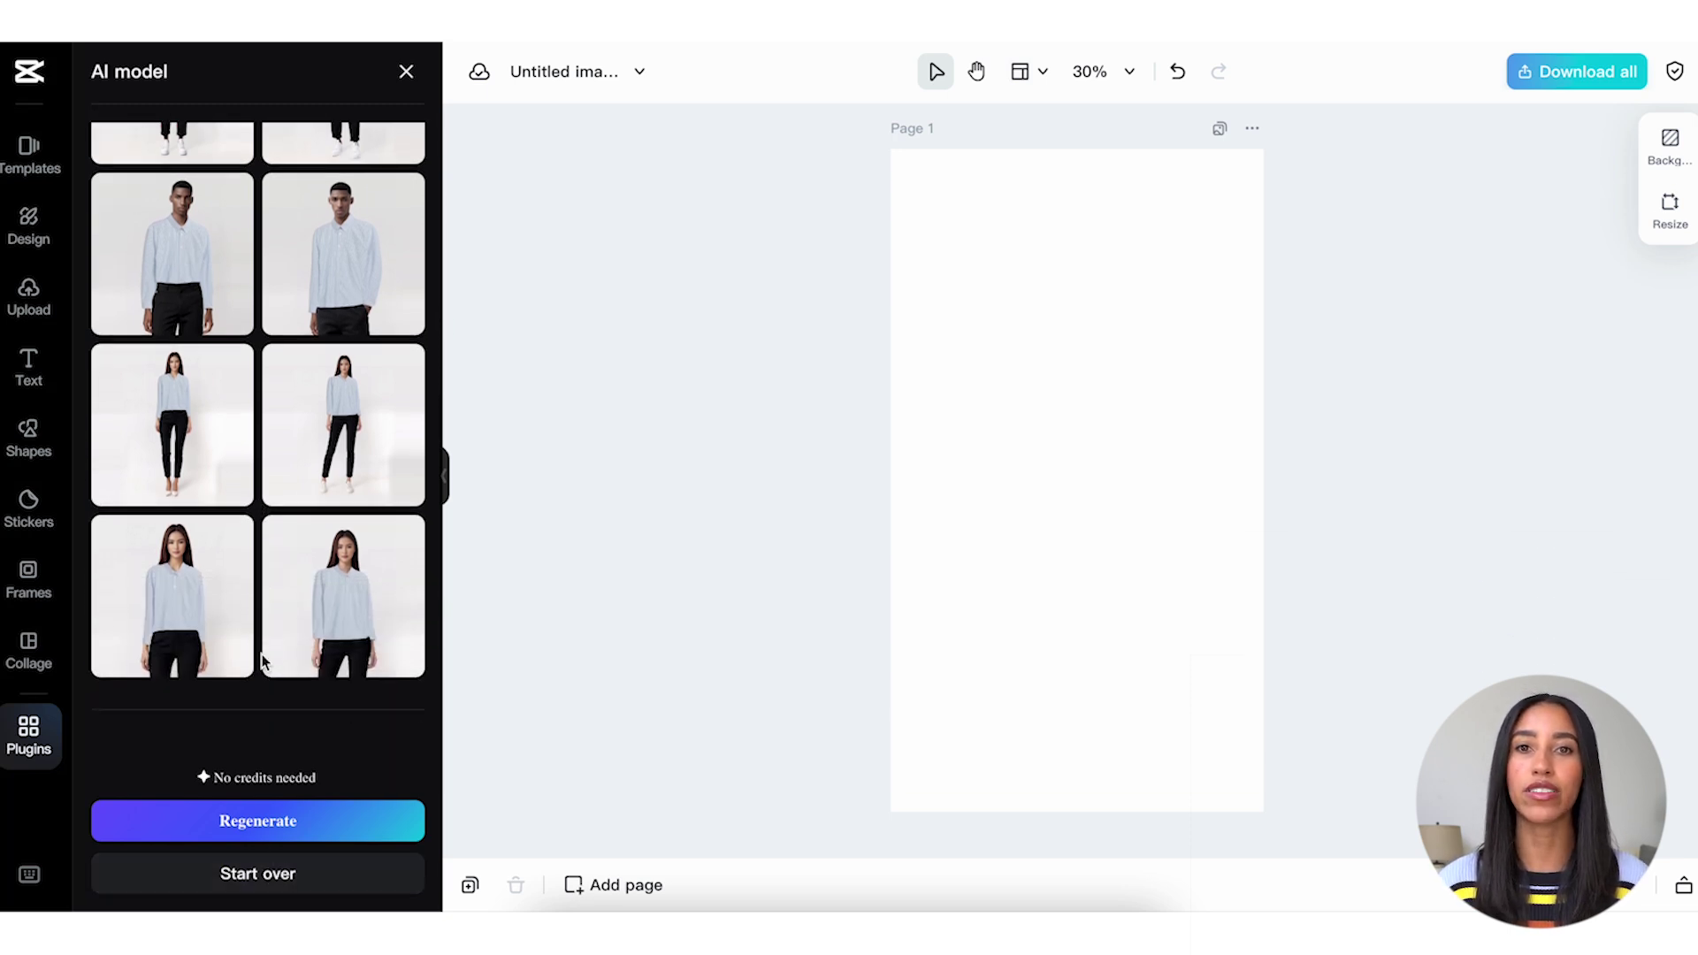
pyautogui.scroll(-4, 263, 659)
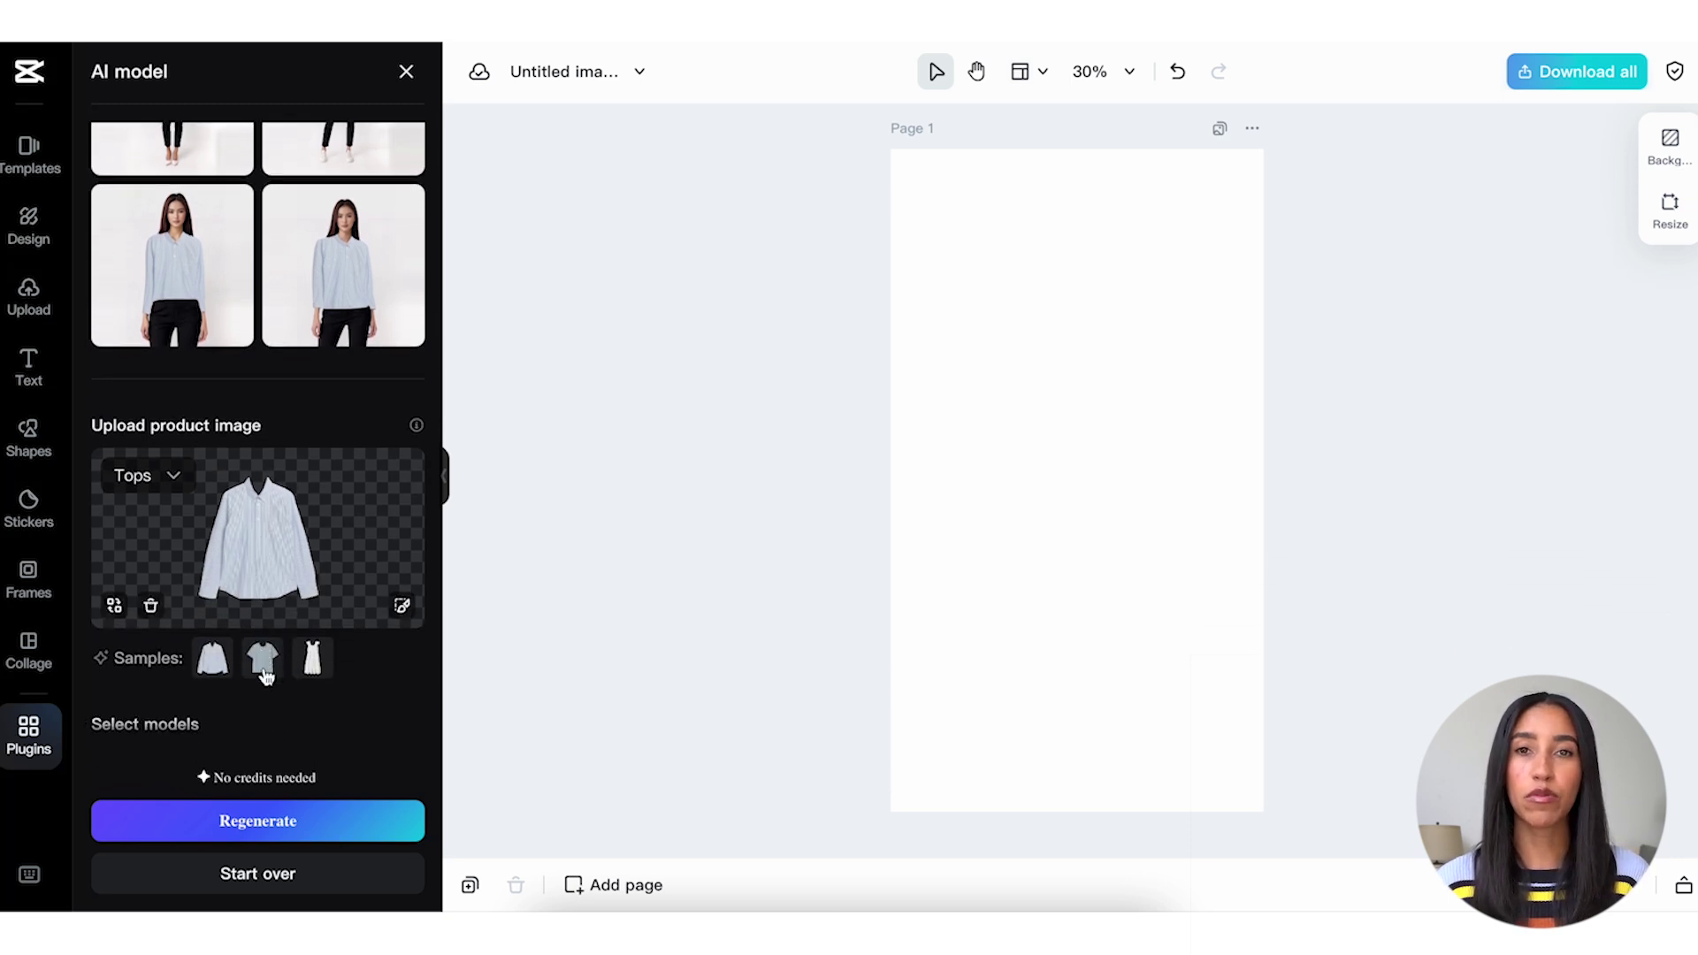
pyautogui.click(265, 672)
# Choose the woman in the white top and the man in black long-sleeves, drop the cream V-neck woman, and regenerate.
pyautogui.scroll(-4, 265, 675)
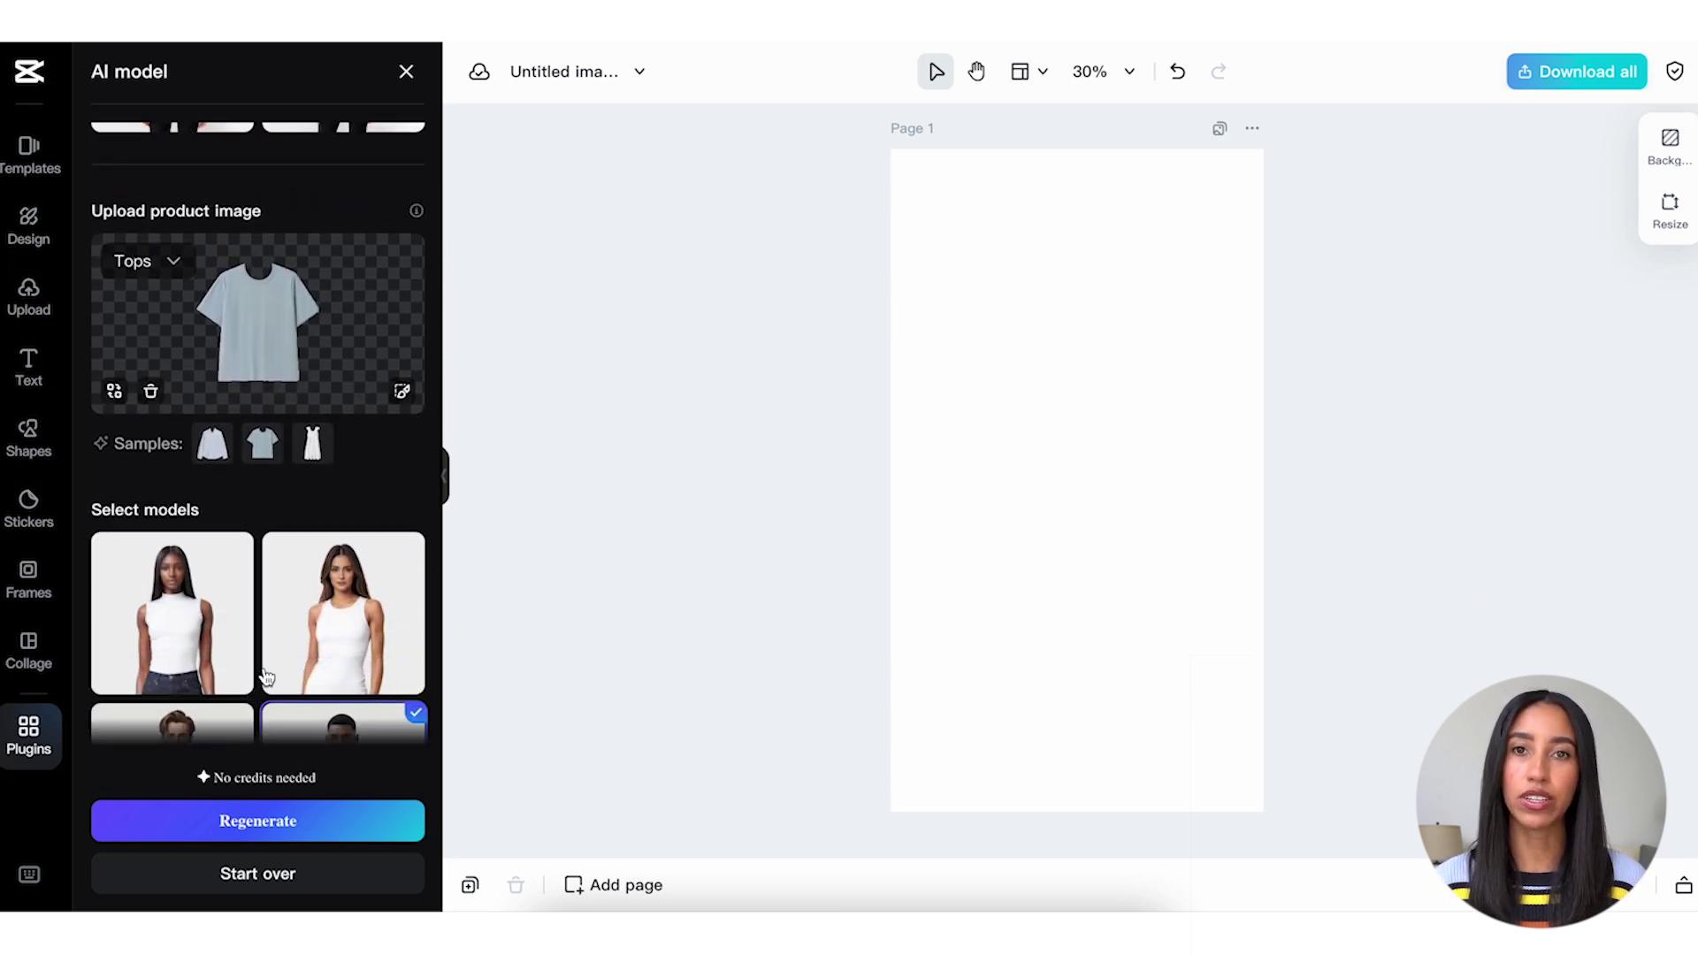
pyautogui.click(235, 644)
pyautogui.scroll(-3, 235, 644)
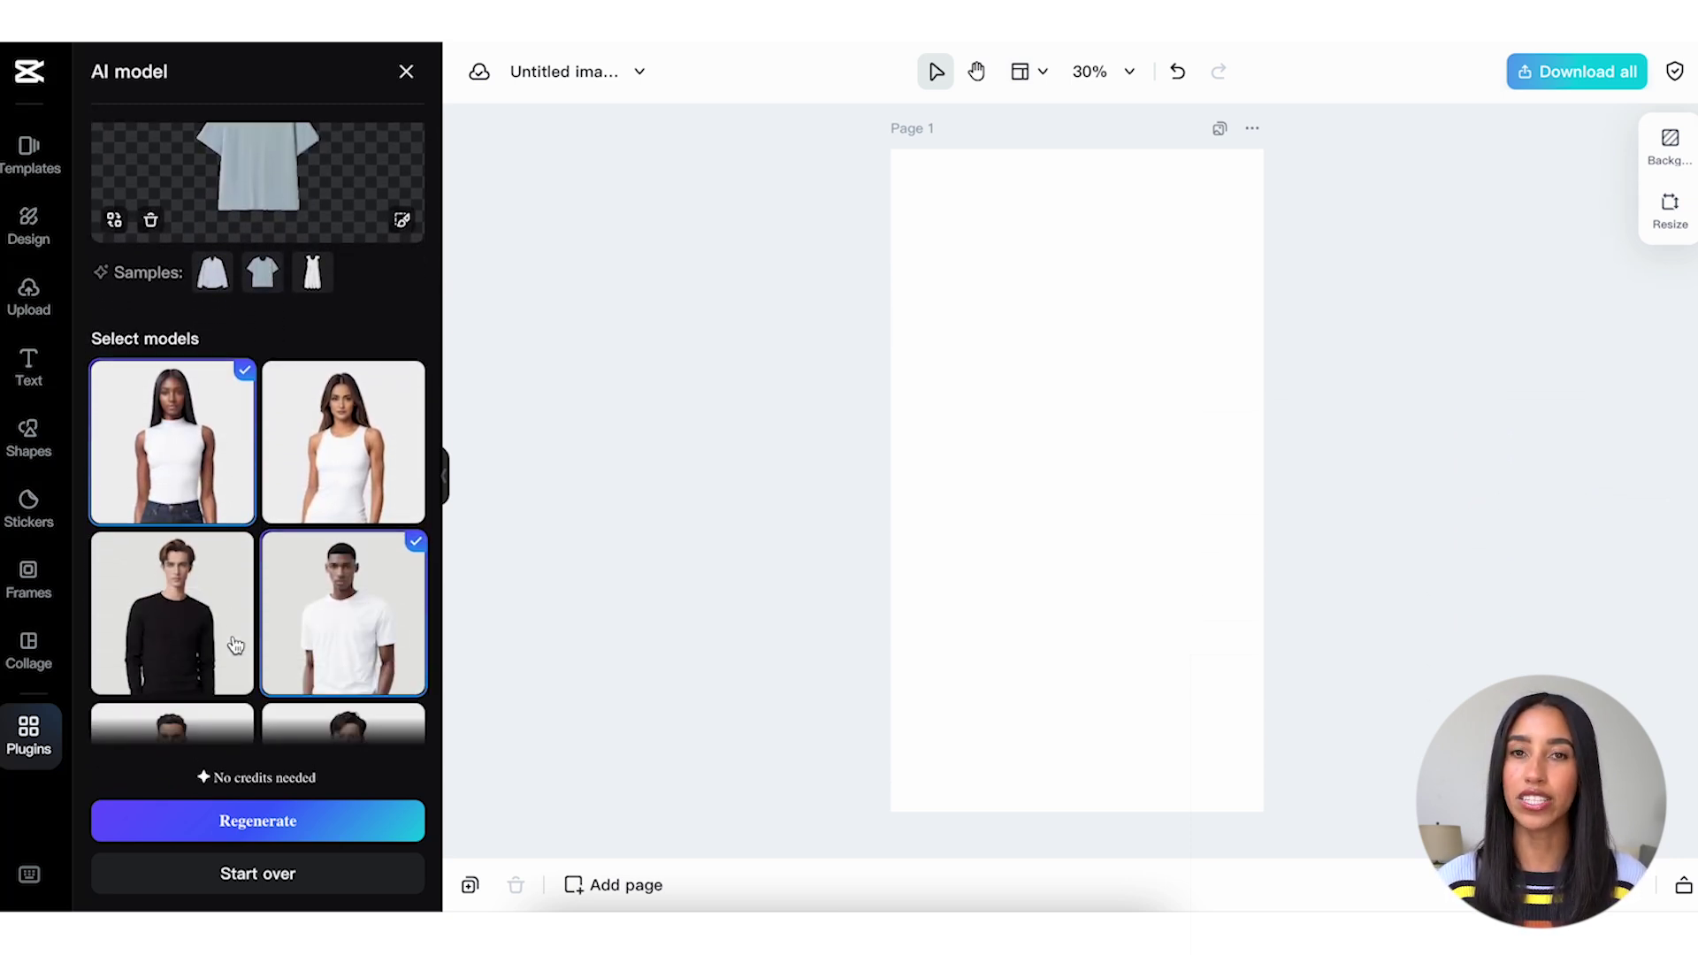
pyautogui.click(221, 625)
pyautogui.scroll(-5, 221, 625)
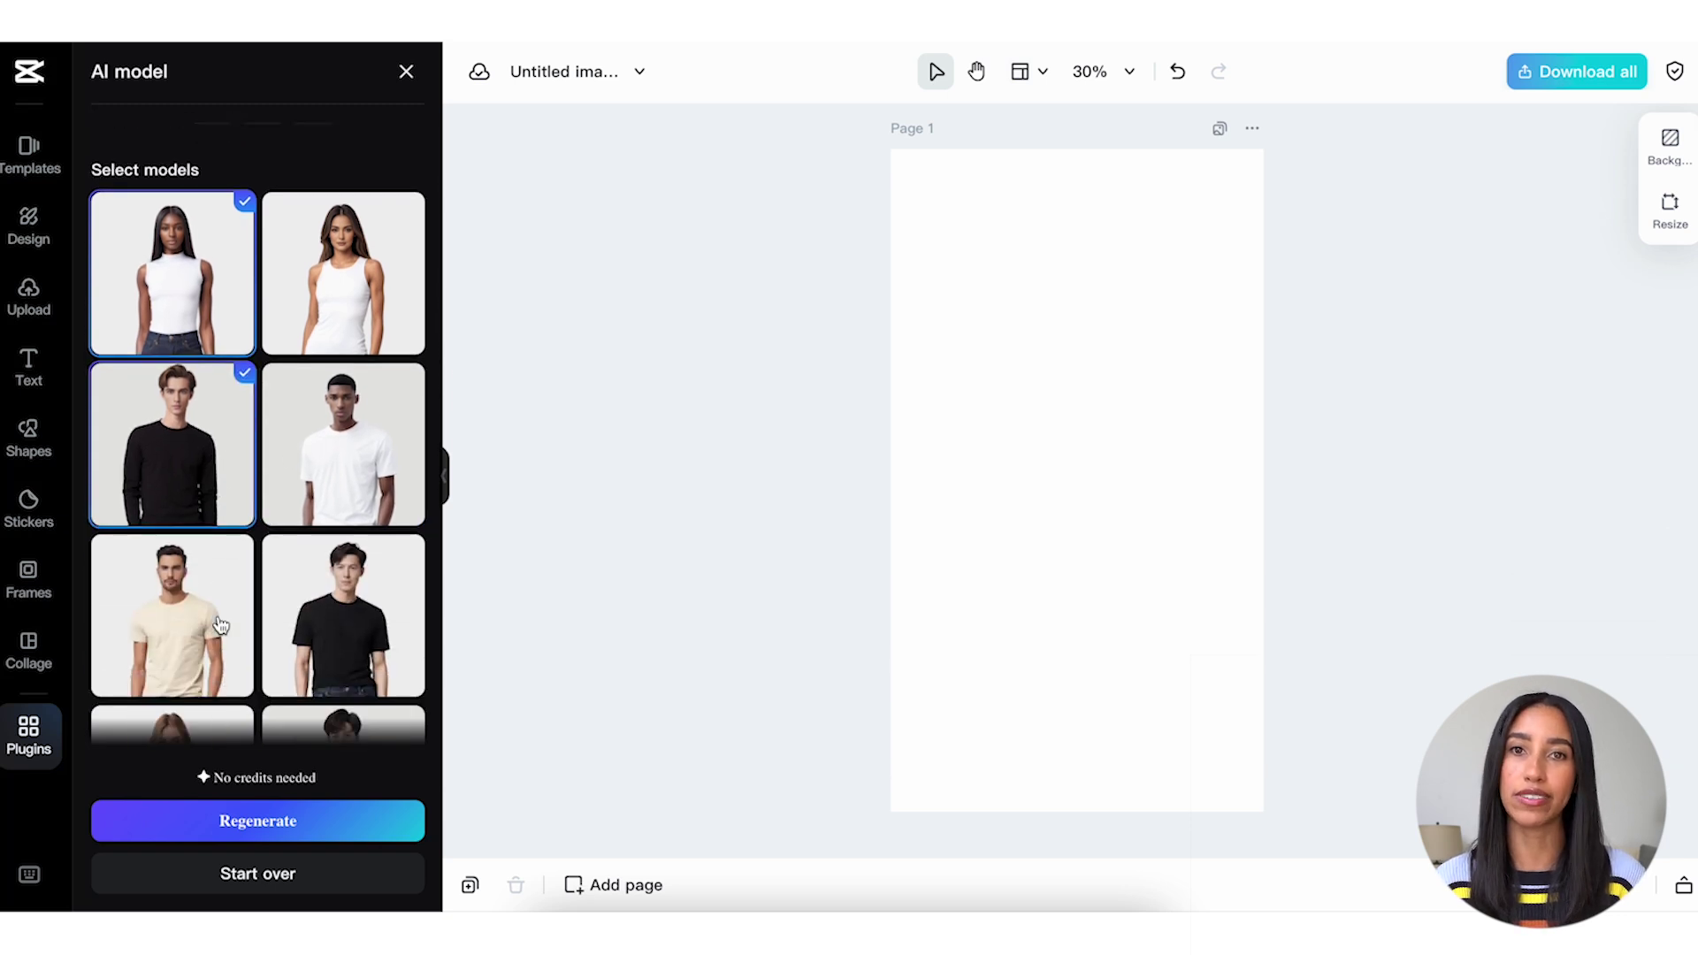
pyautogui.click(299, 638)
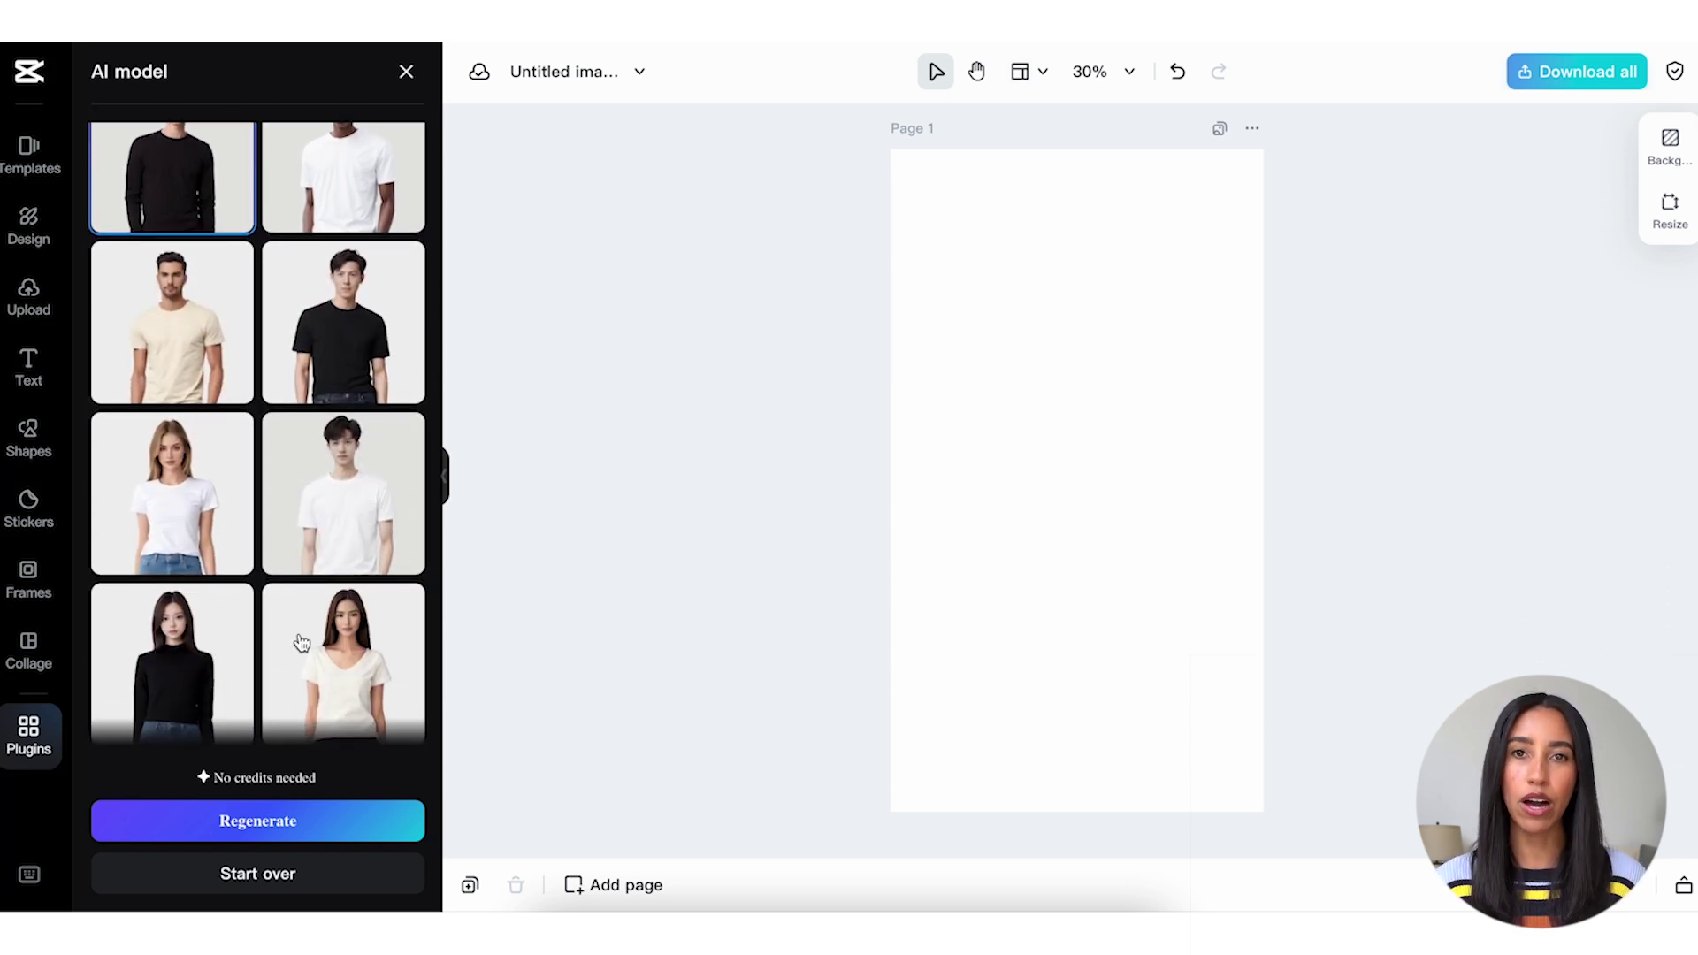
pyautogui.click(273, 823)
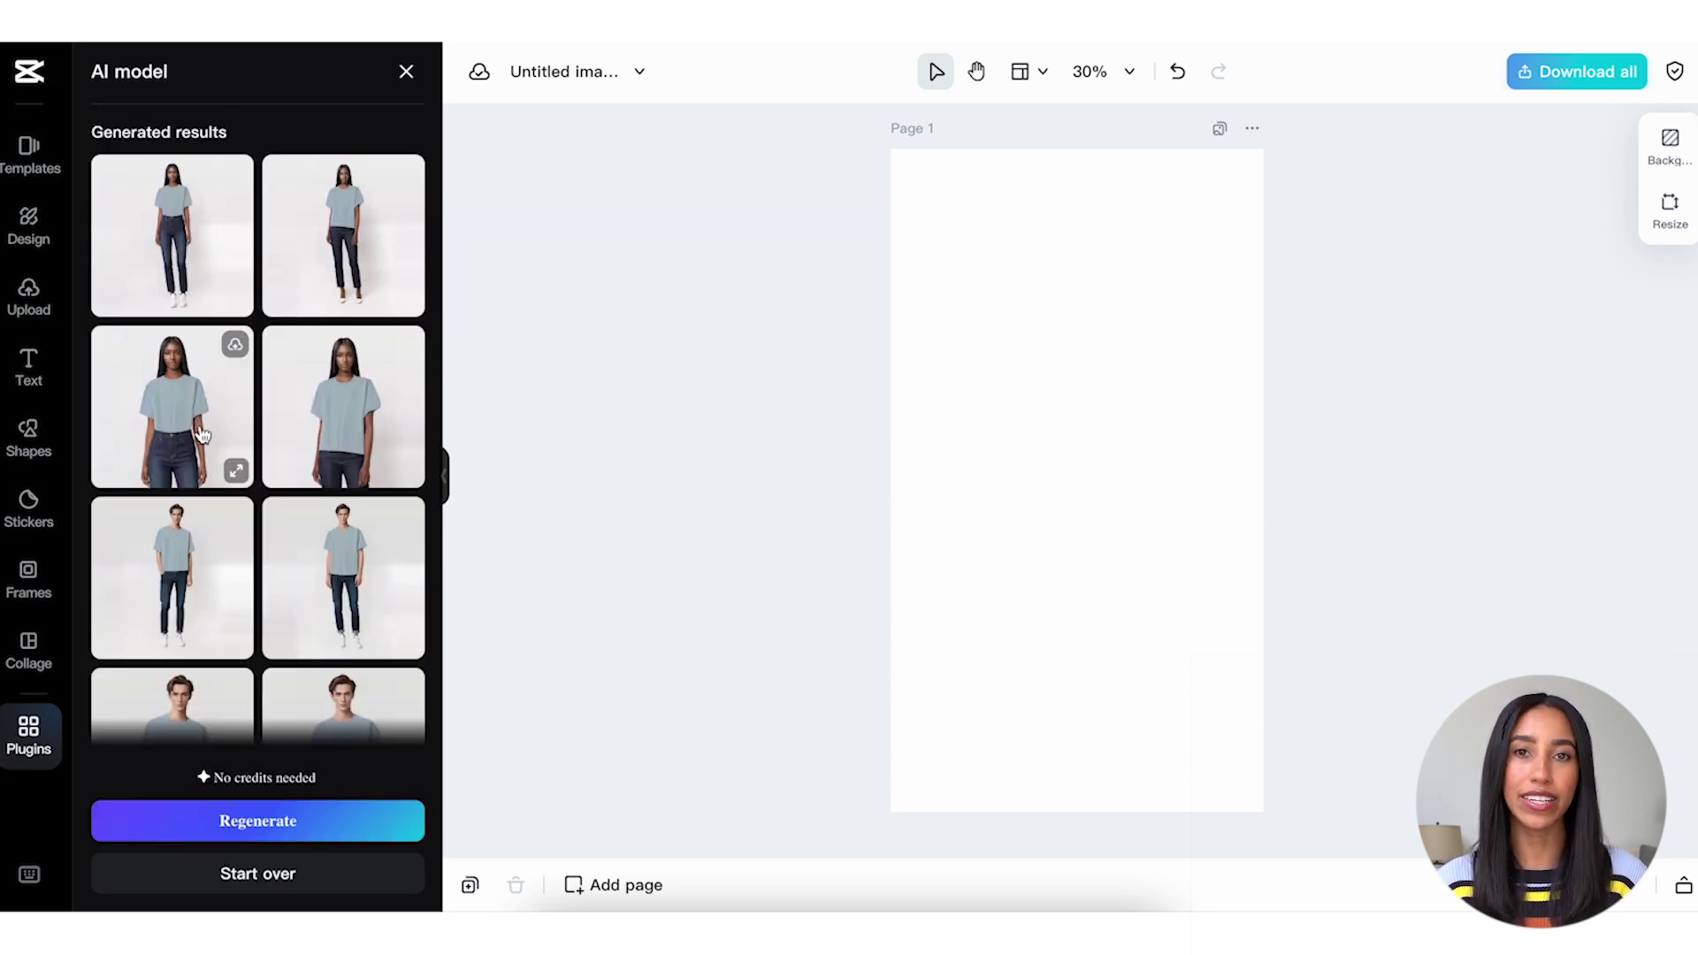
# Add the first blue T-shirt woman result, enlarge it to full height and crop its sides to the page.
pyautogui.click(188, 301)
pyautogui.moveTo(962, 368); pyautogui.dragTo(890, 294)
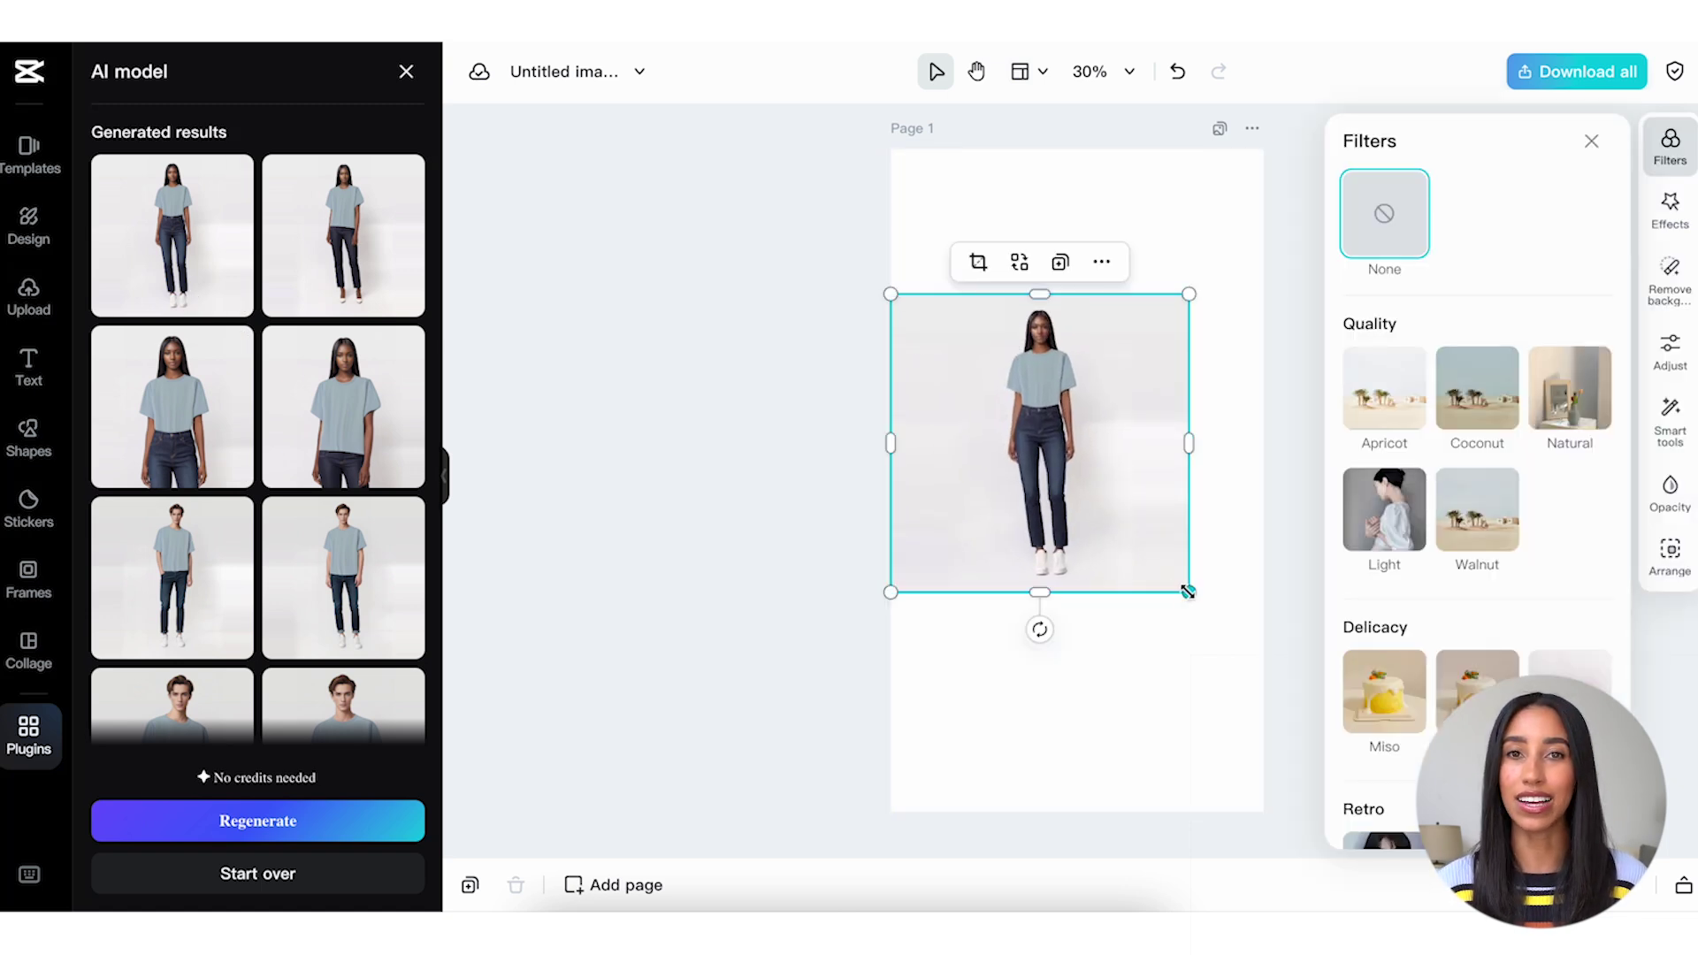
pyautogui.moveTo(1187, 590); pyautogui.dragTo(1262, 666)
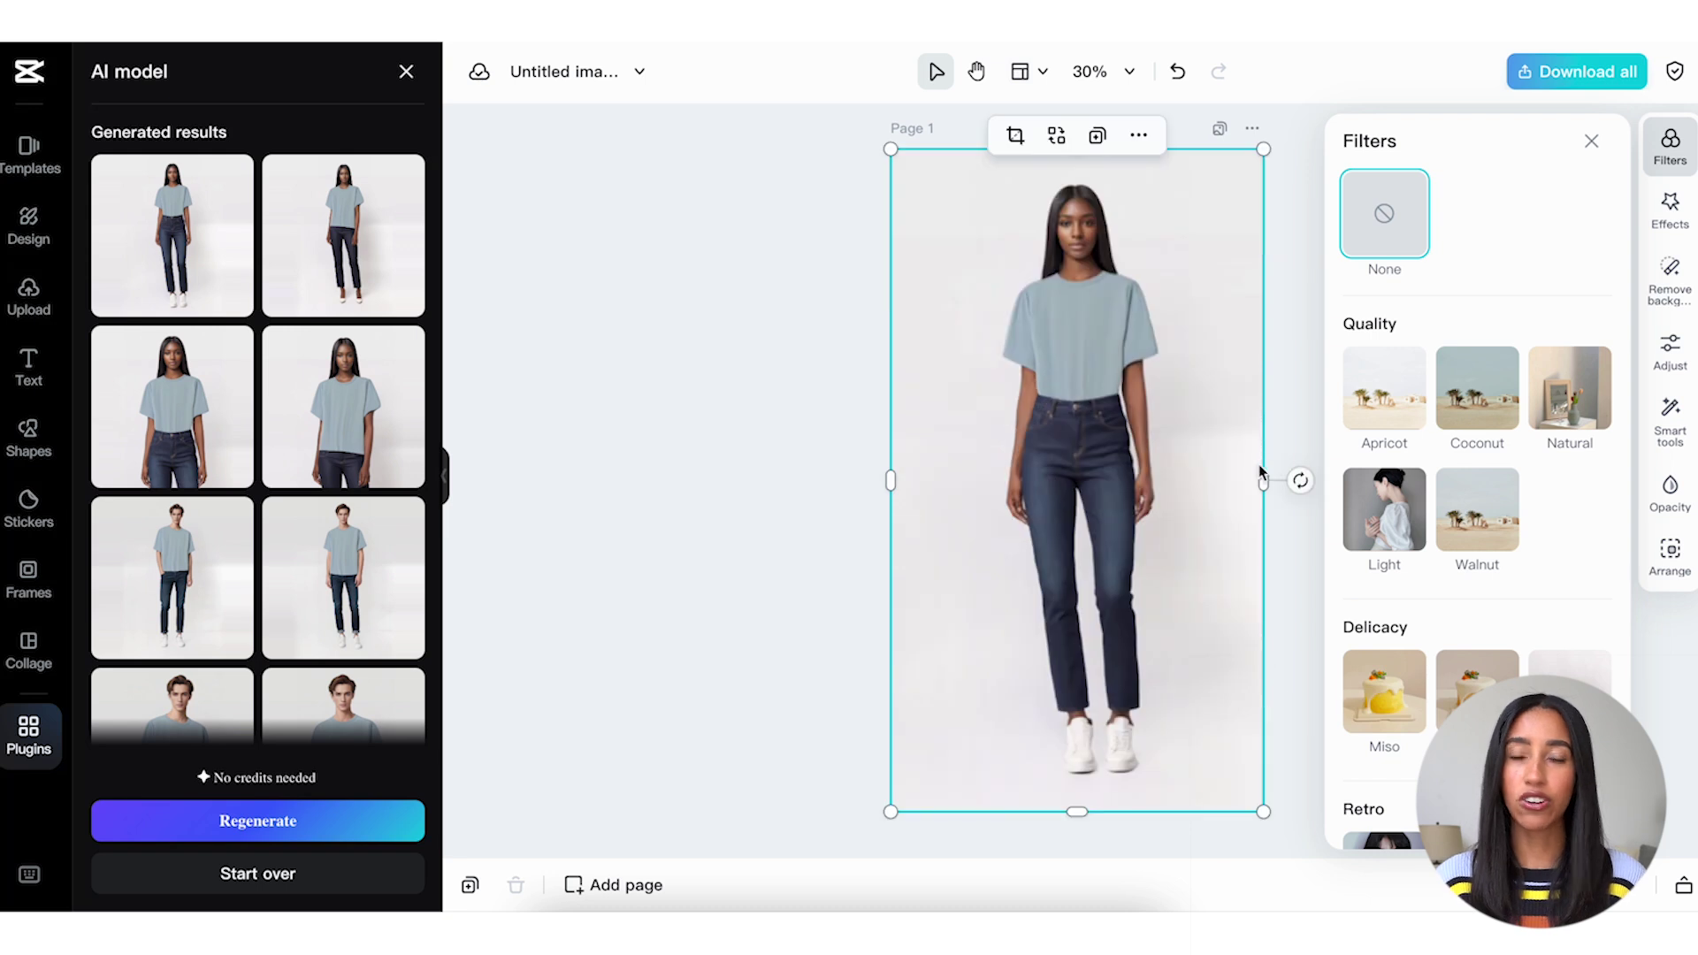
pyautogui.moveTo(1262, 478)
pyautogui.mouseDown()
pyautogui.moveTo(1162, 478)
pyautogui.moveTo(1263, 479)
pyautogui.mouseUp()
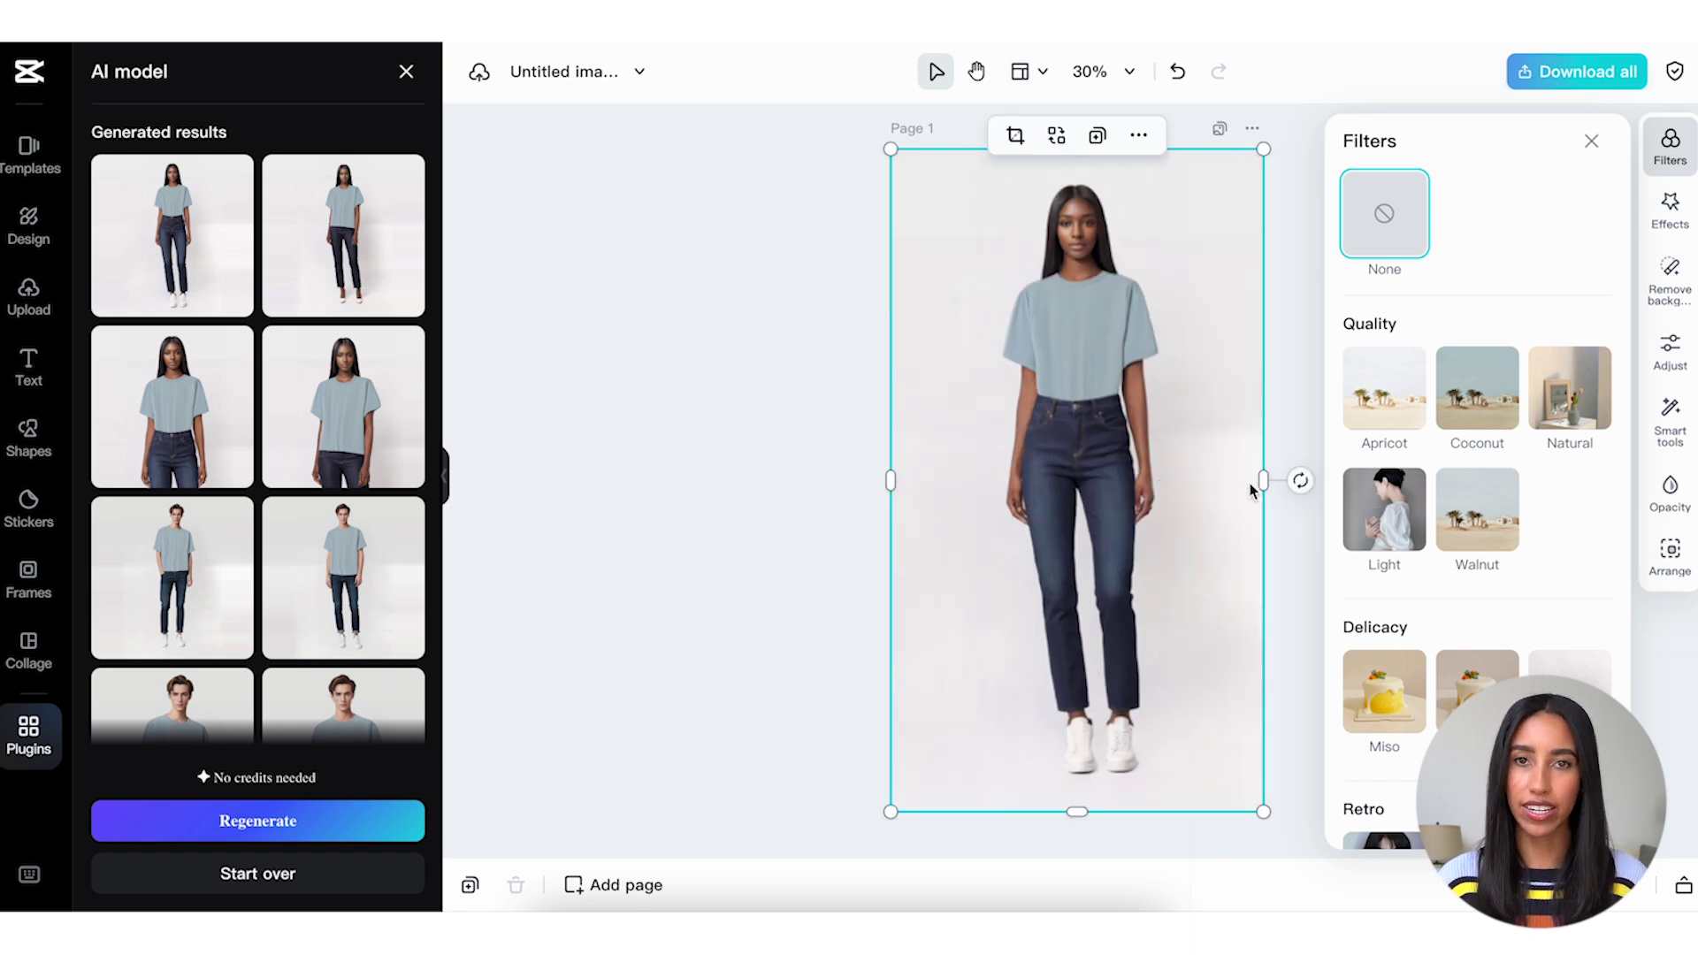
pyautogui.moveTo(891, 481)
pyautogui.mouseDown()
pyautogui.moveTo(987, 480)
pyautogui.moveTo(893, 476)
pyautogui.mouseUp()
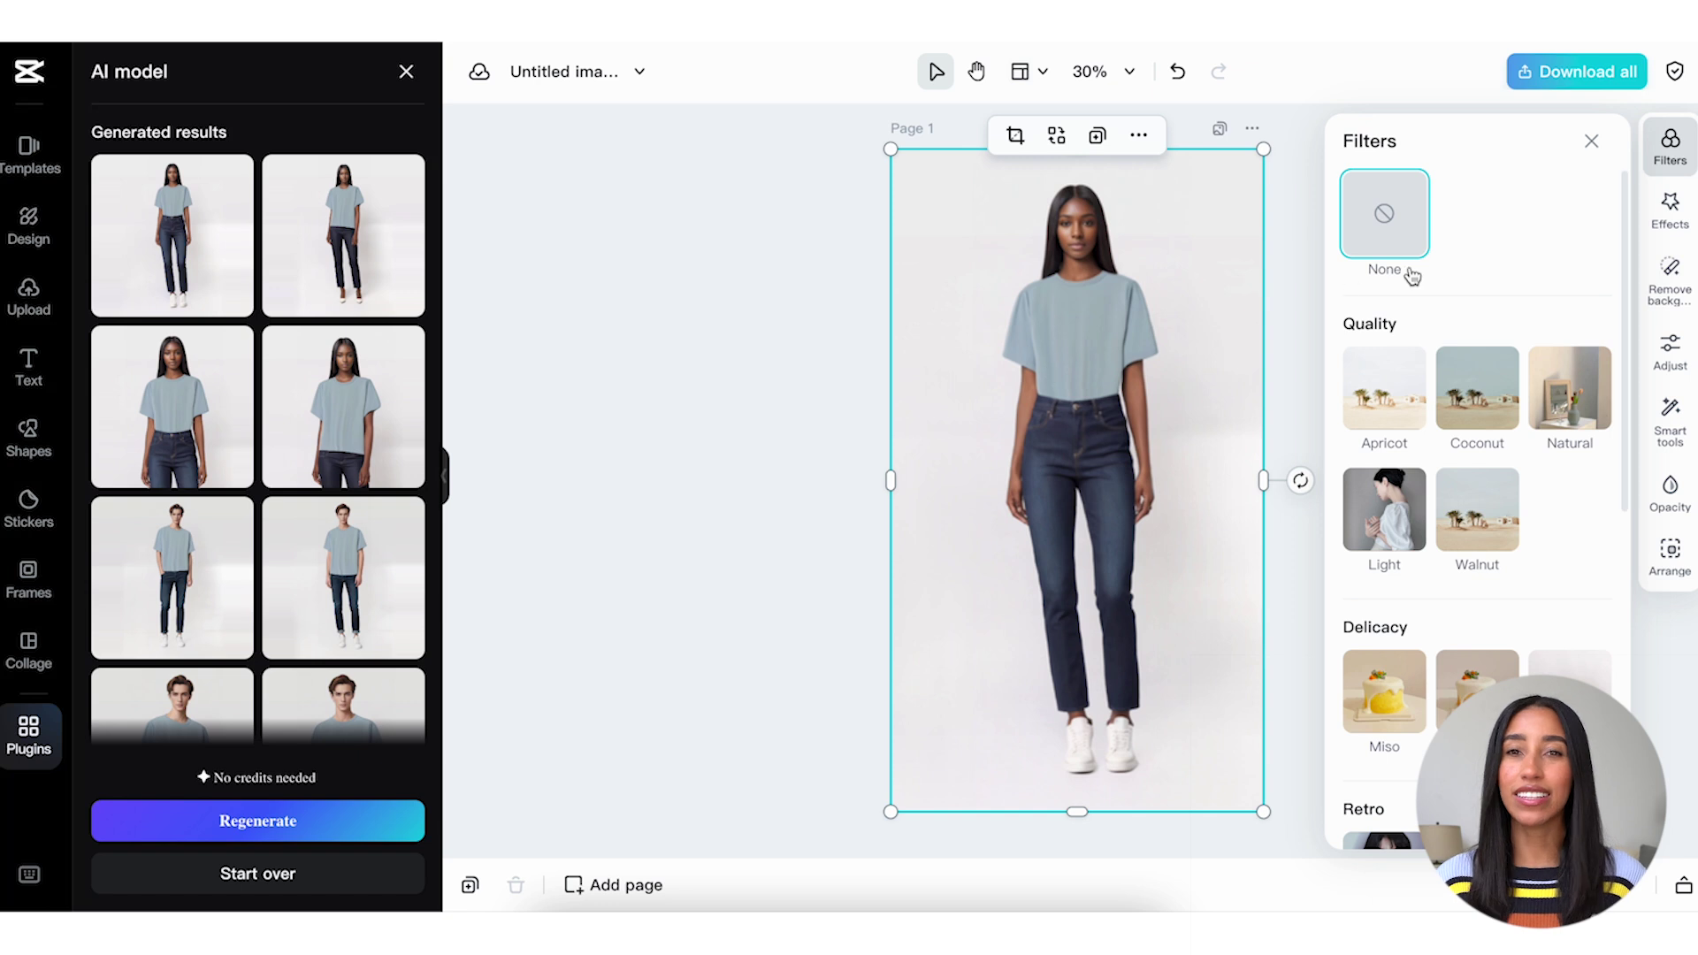
# Try the Apricot and Coconut filters on the woman's photo, then settle on Nature.
pyautogui.click(1398, 395)
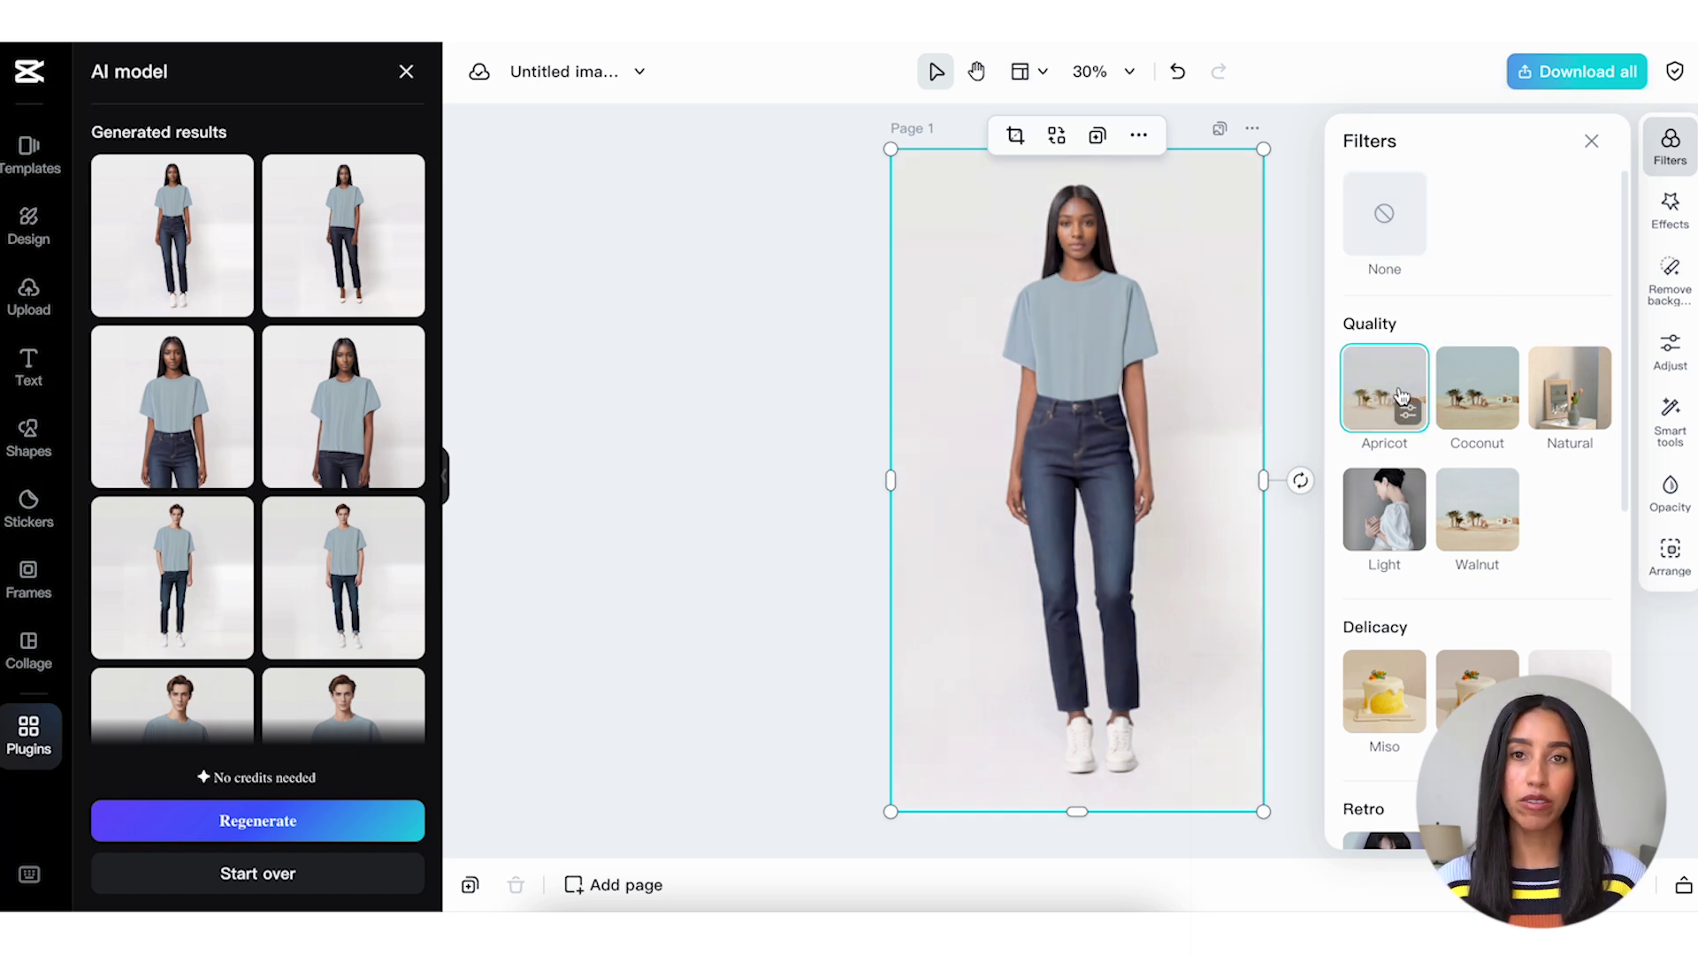
pyautogui.click(1455, 392)
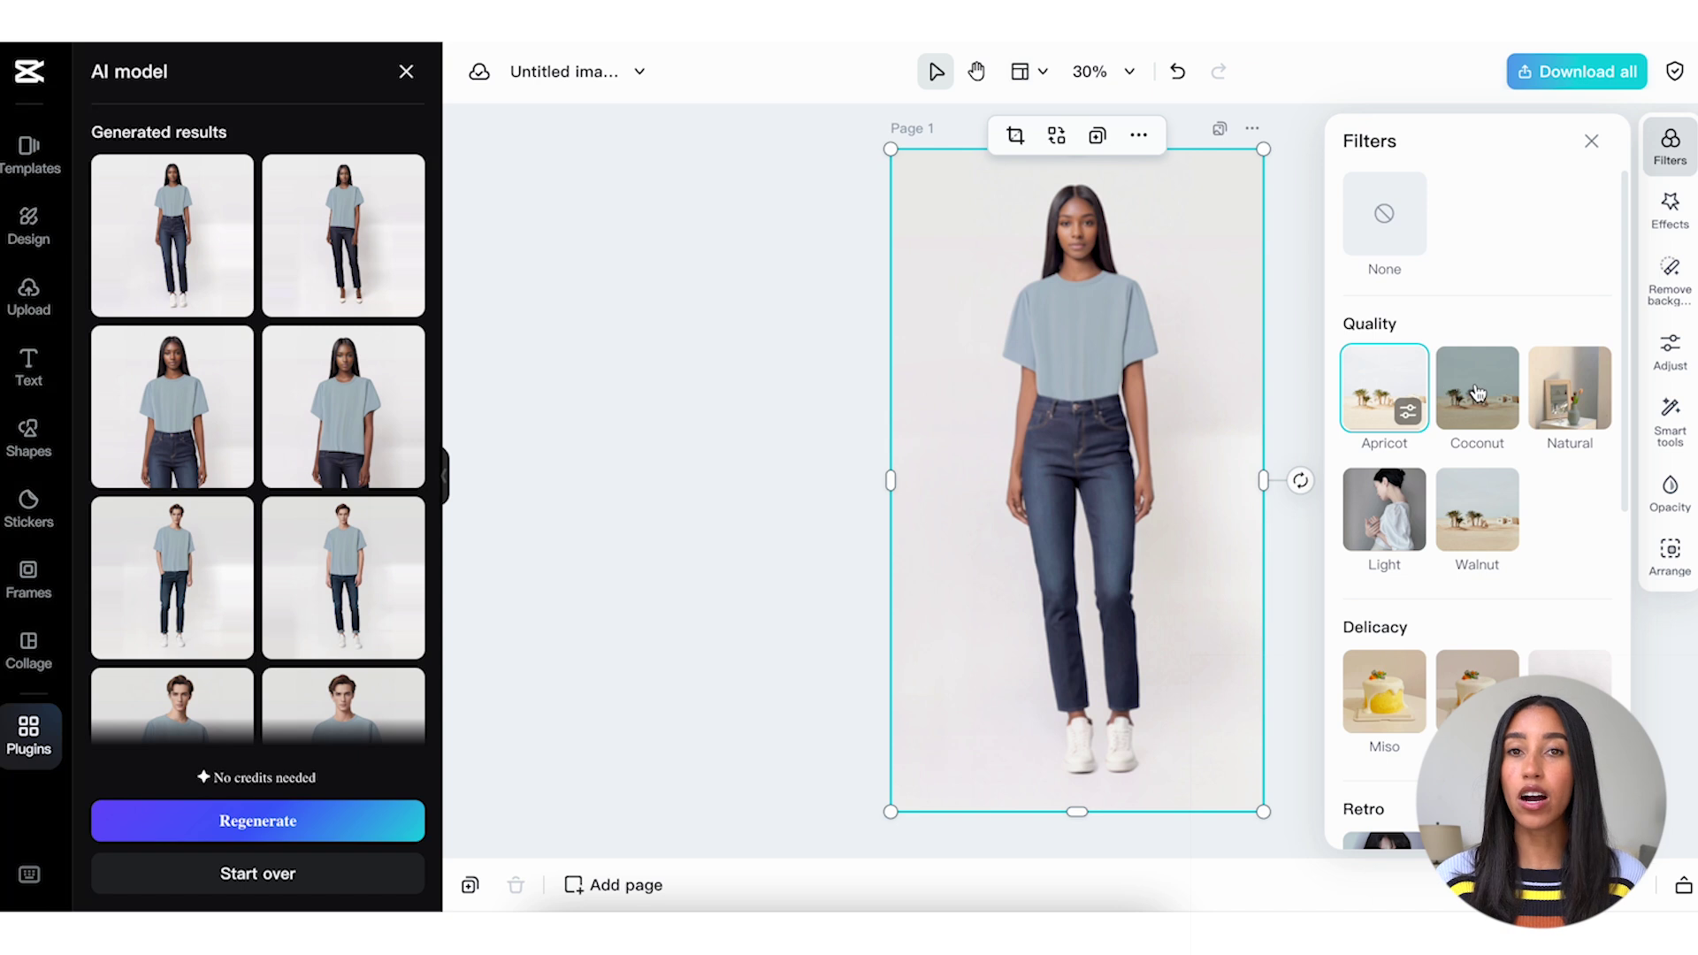
pyautogui.scroll(-8, 1477, 392)
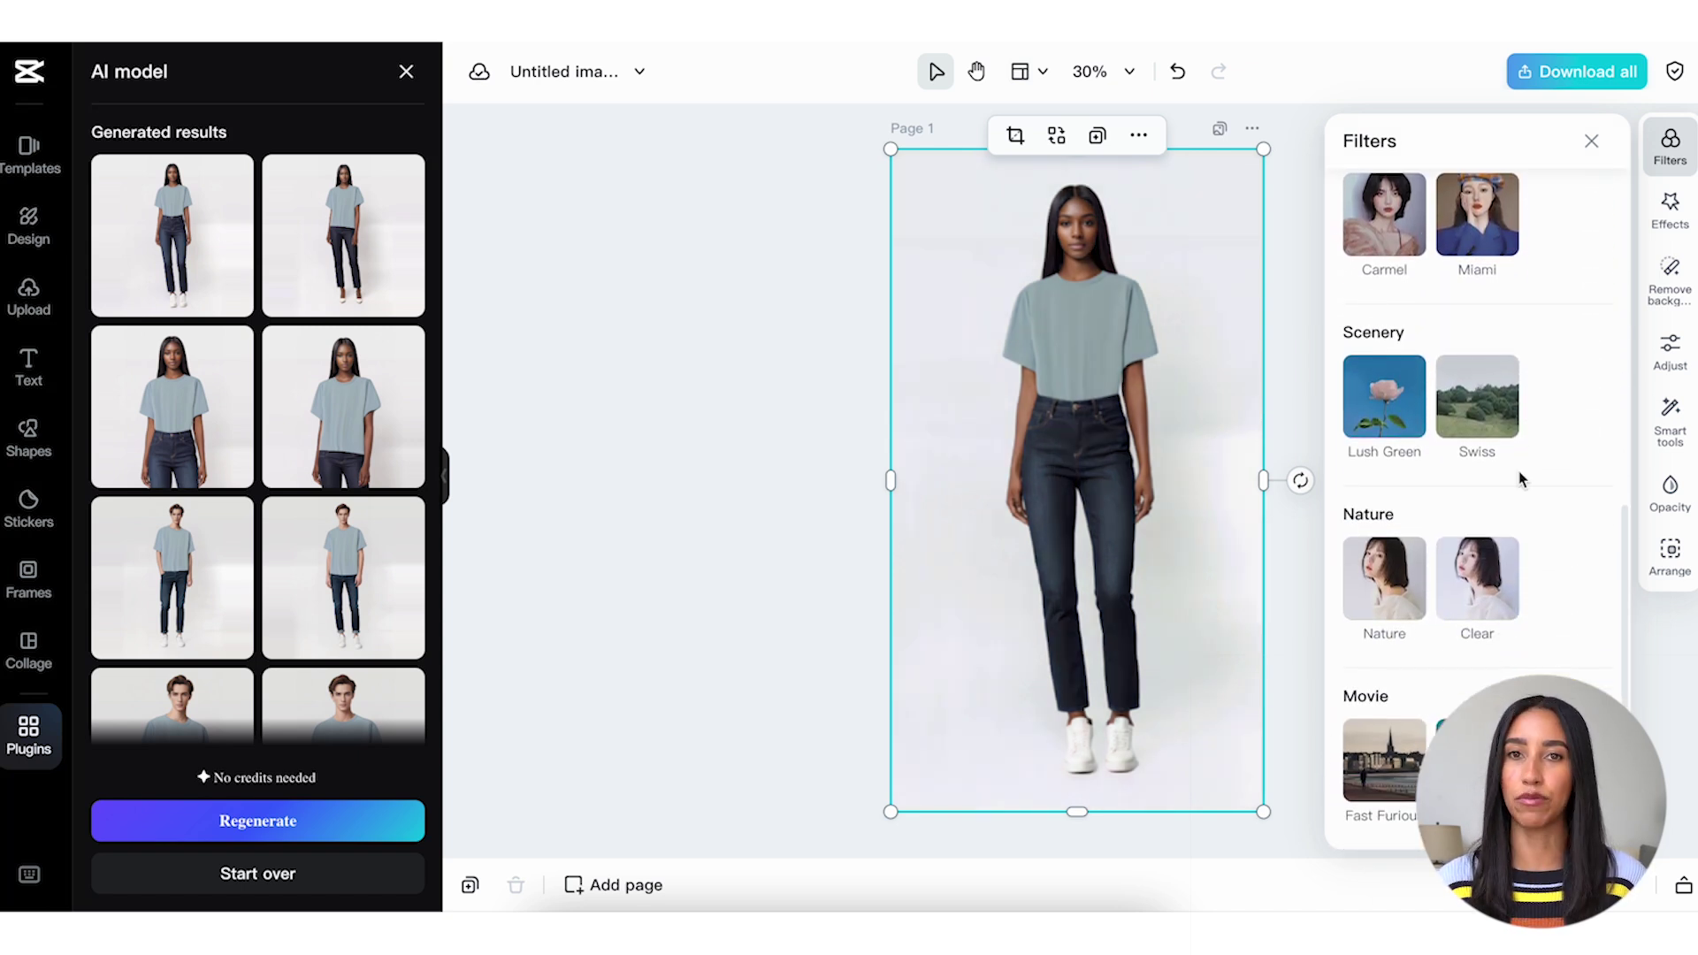
pyautogui.click(1393, 610)
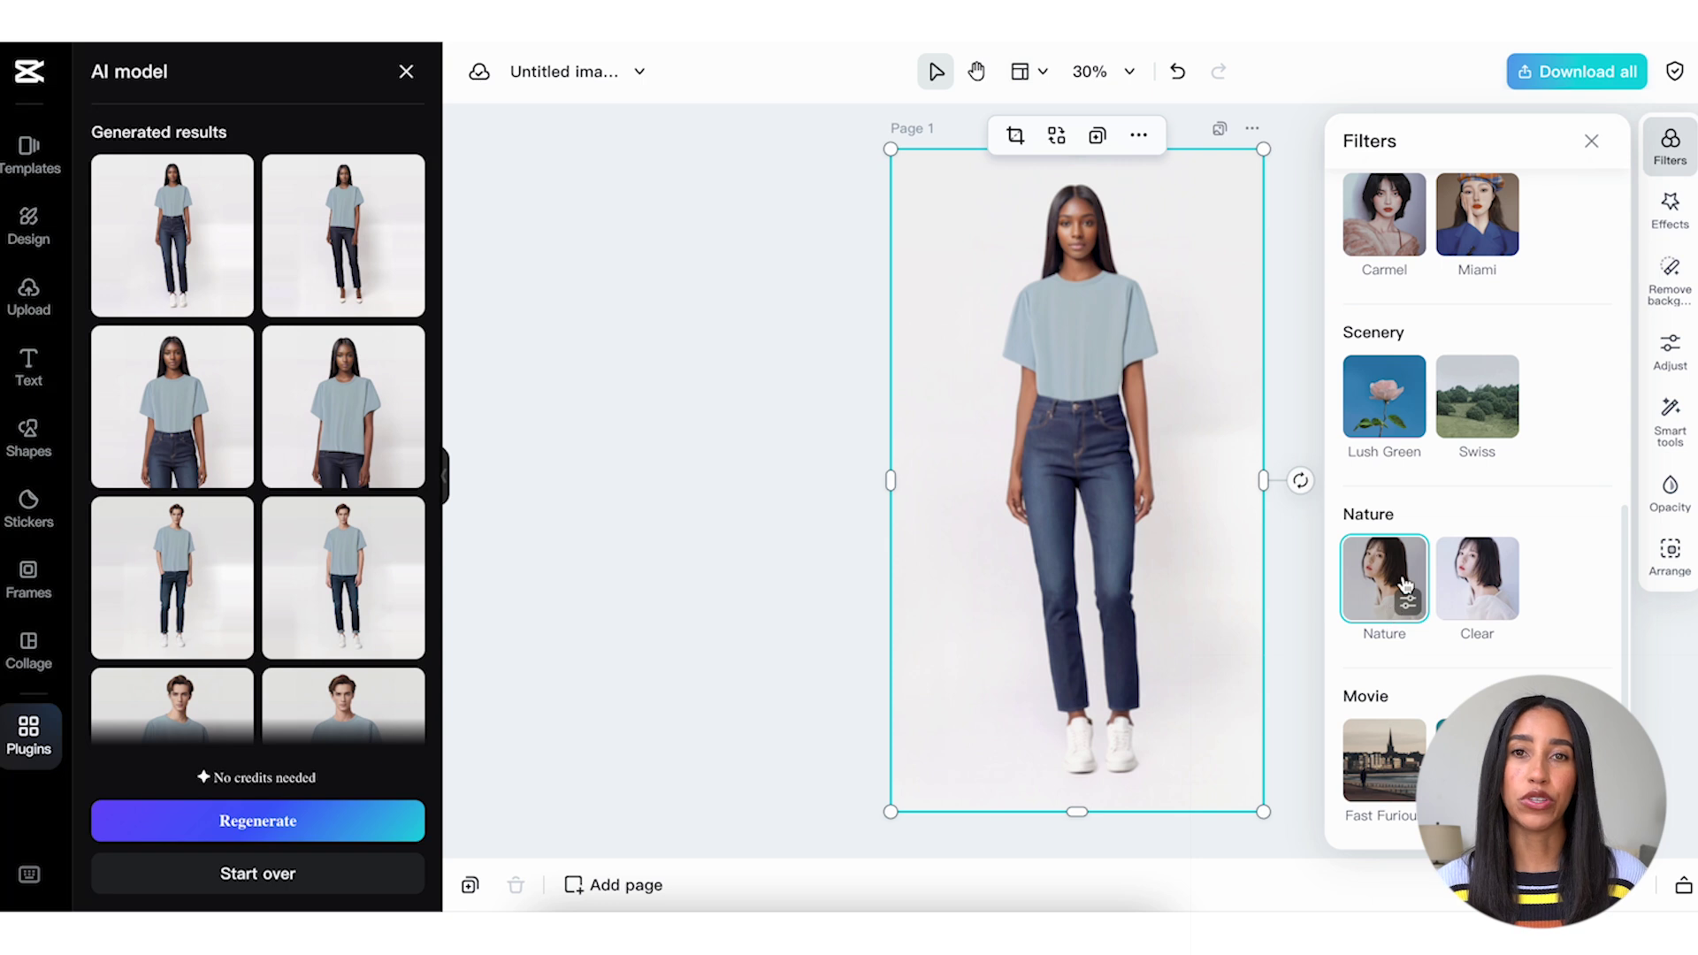
pyautogui.click(1669, 210)
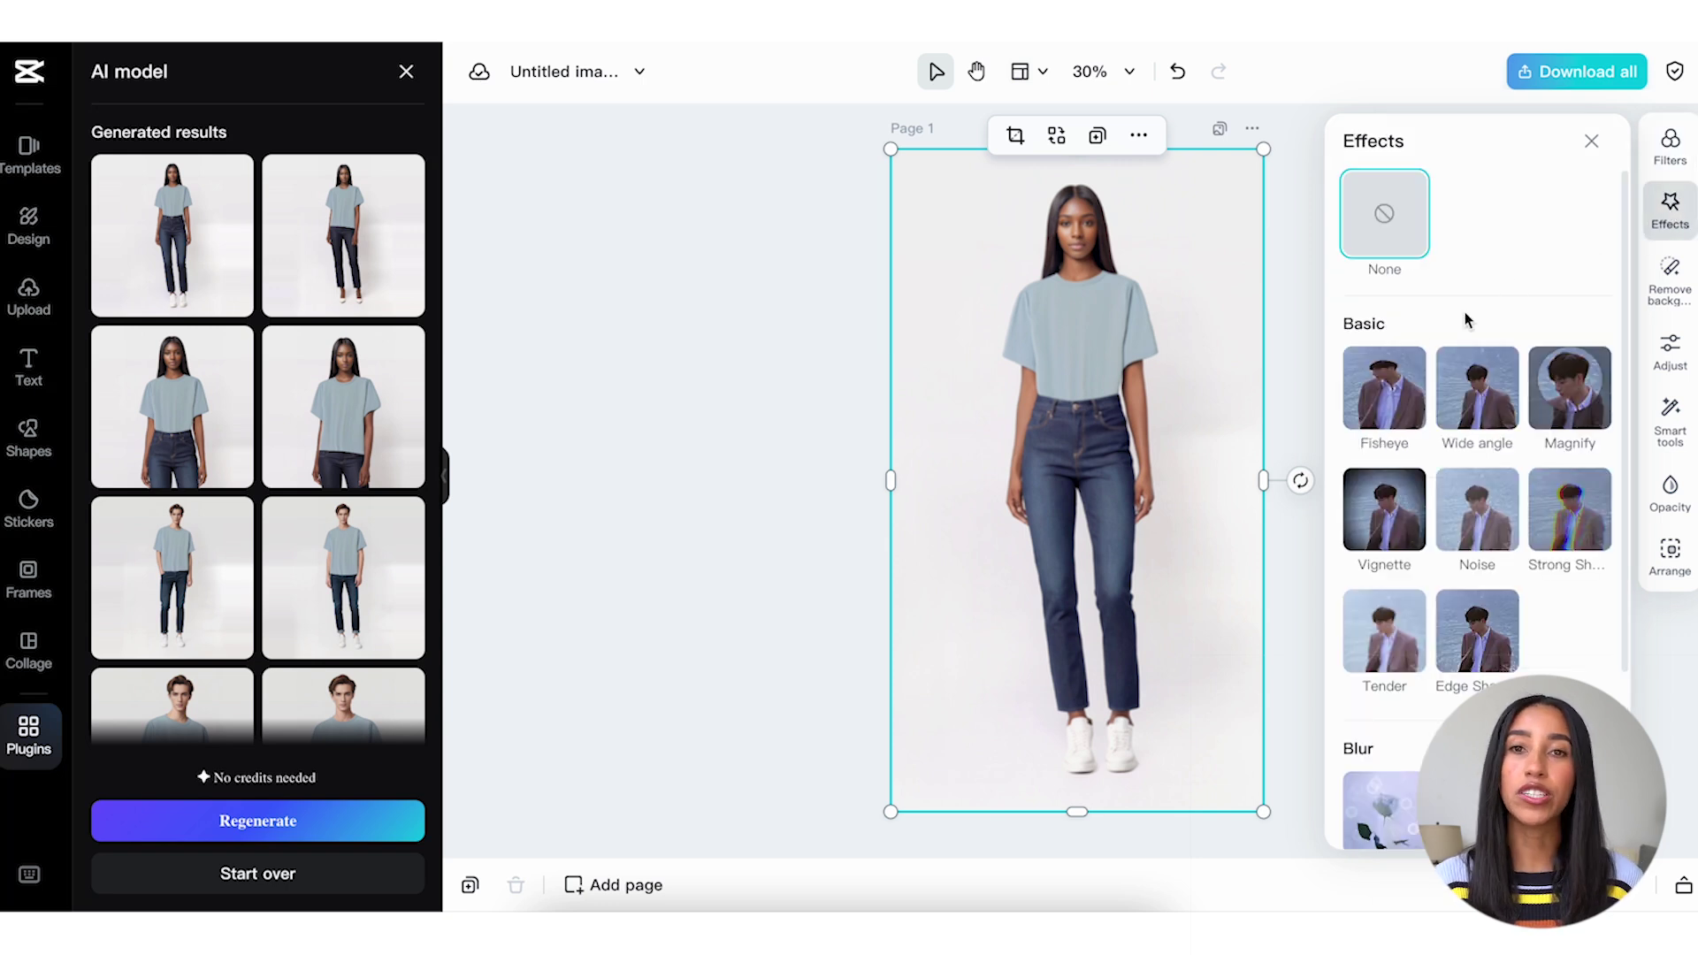
# Preview Fisheye, vignette, Wide angle, Bubble, Low Quality and Blur effects, leaving the photo with no effect.
pyautogui.click(1393, 394)
pyautogui.click(1397, 505)
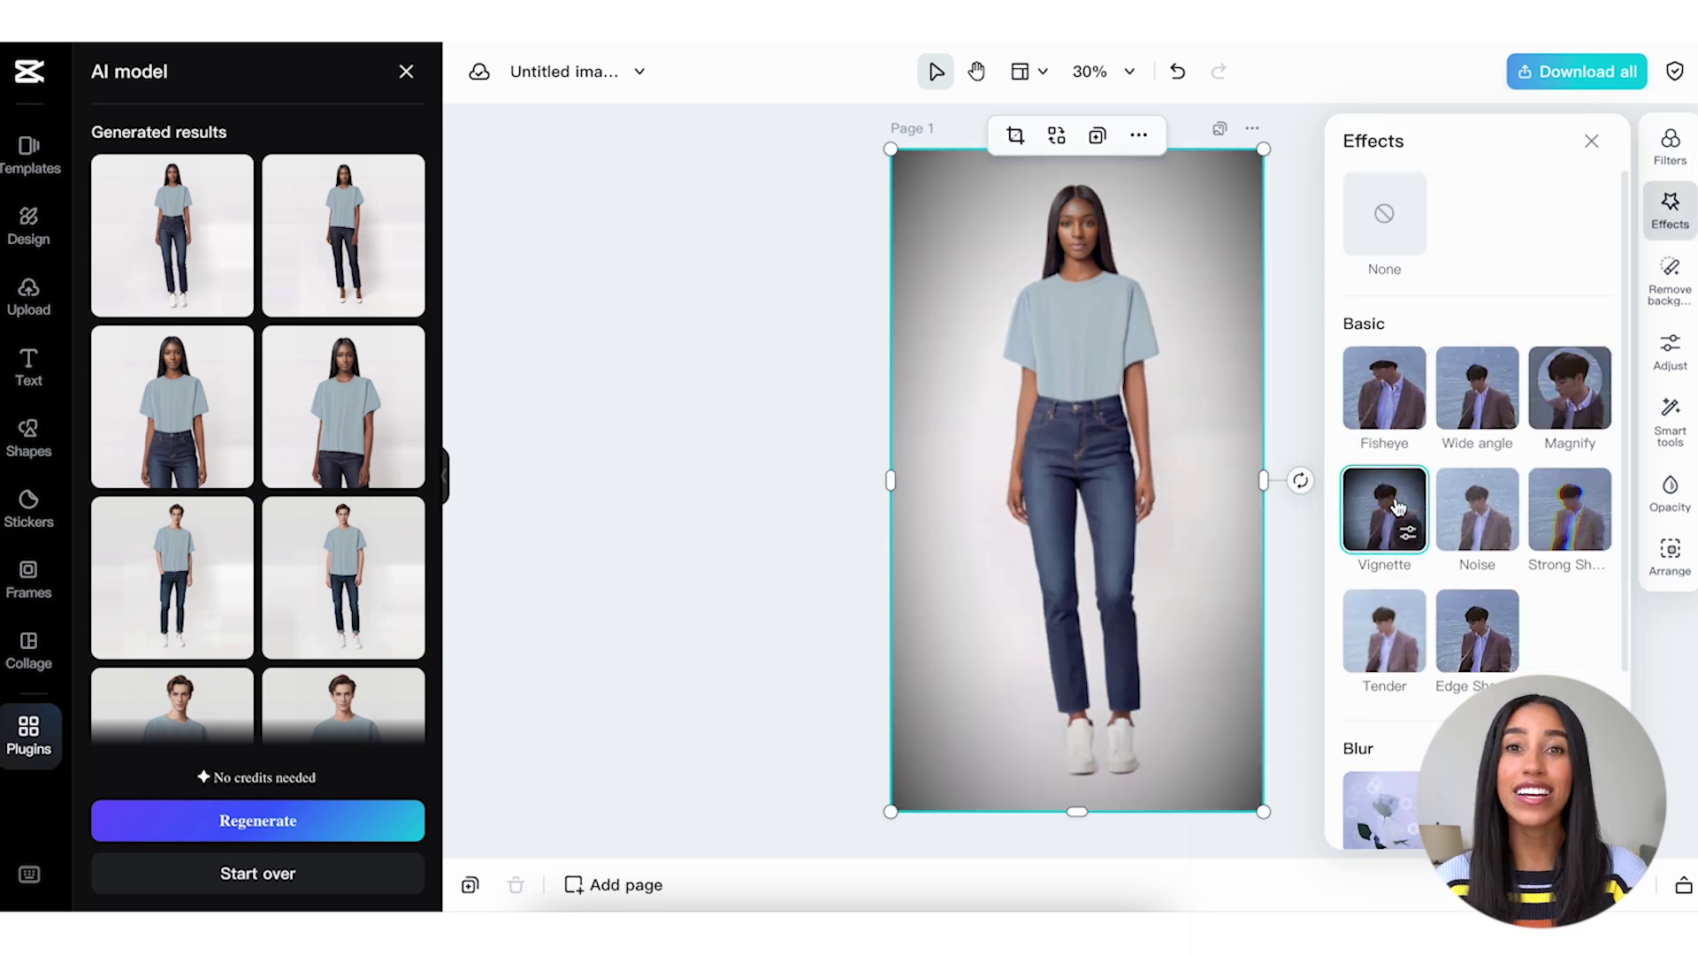
pyautogui.click(1477, 393)
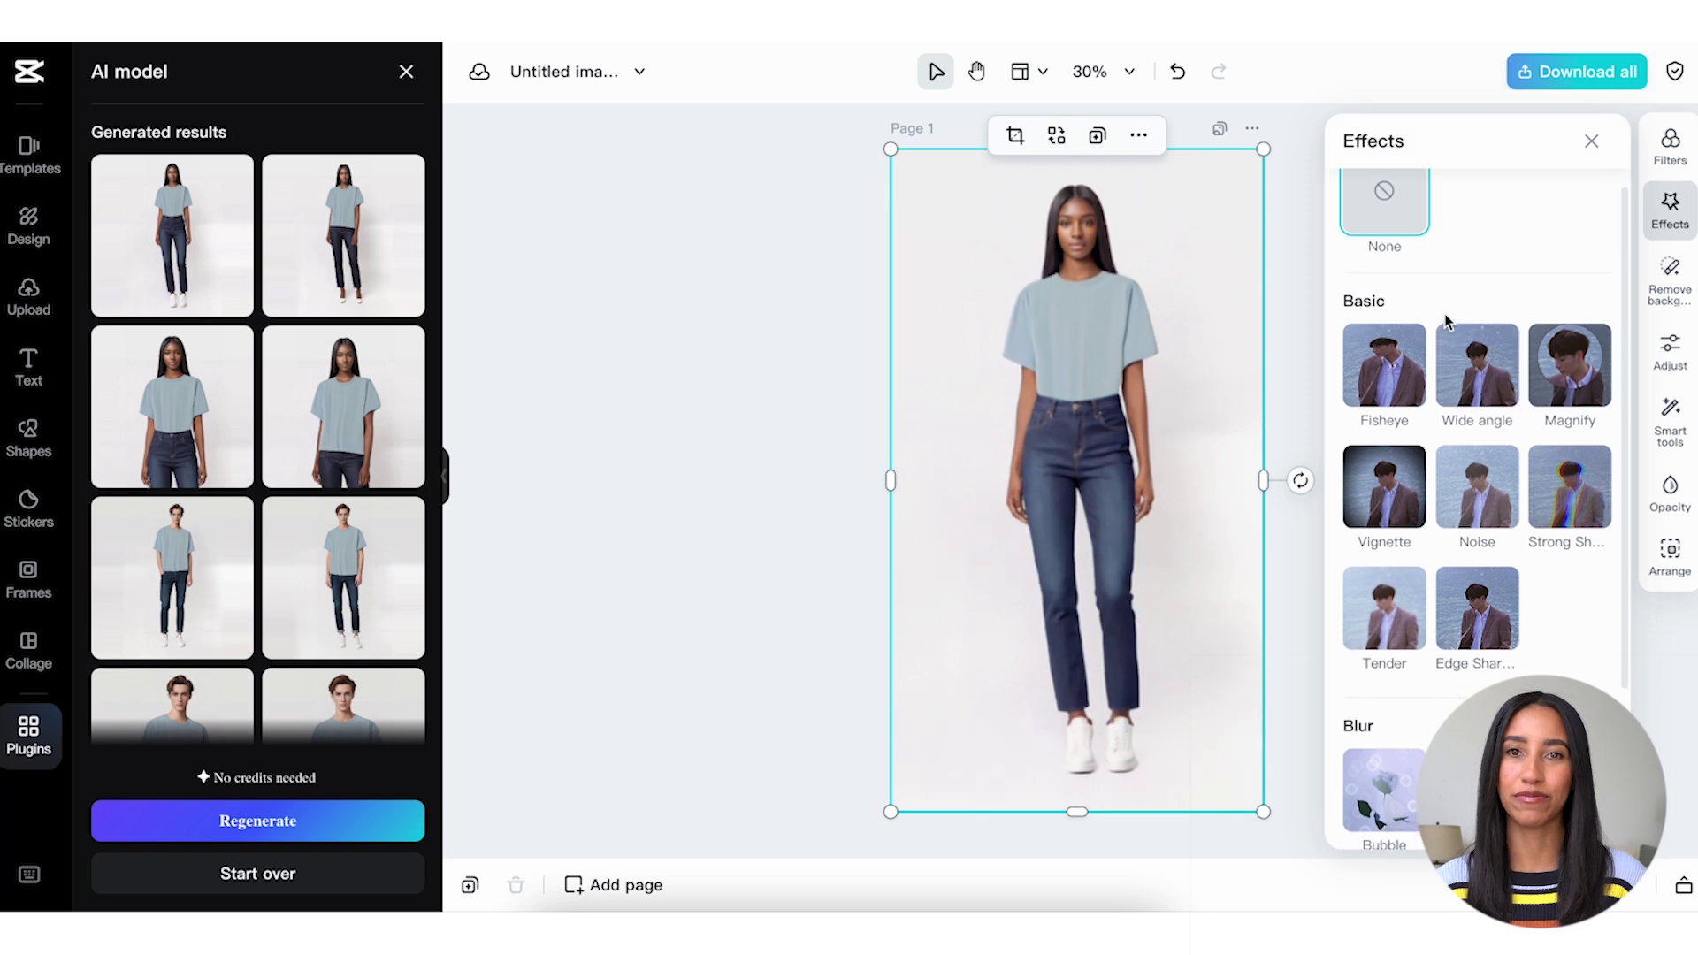
pyautogui.scroll(-3, 1447, 320)
pyautogui.click(1387, 584)
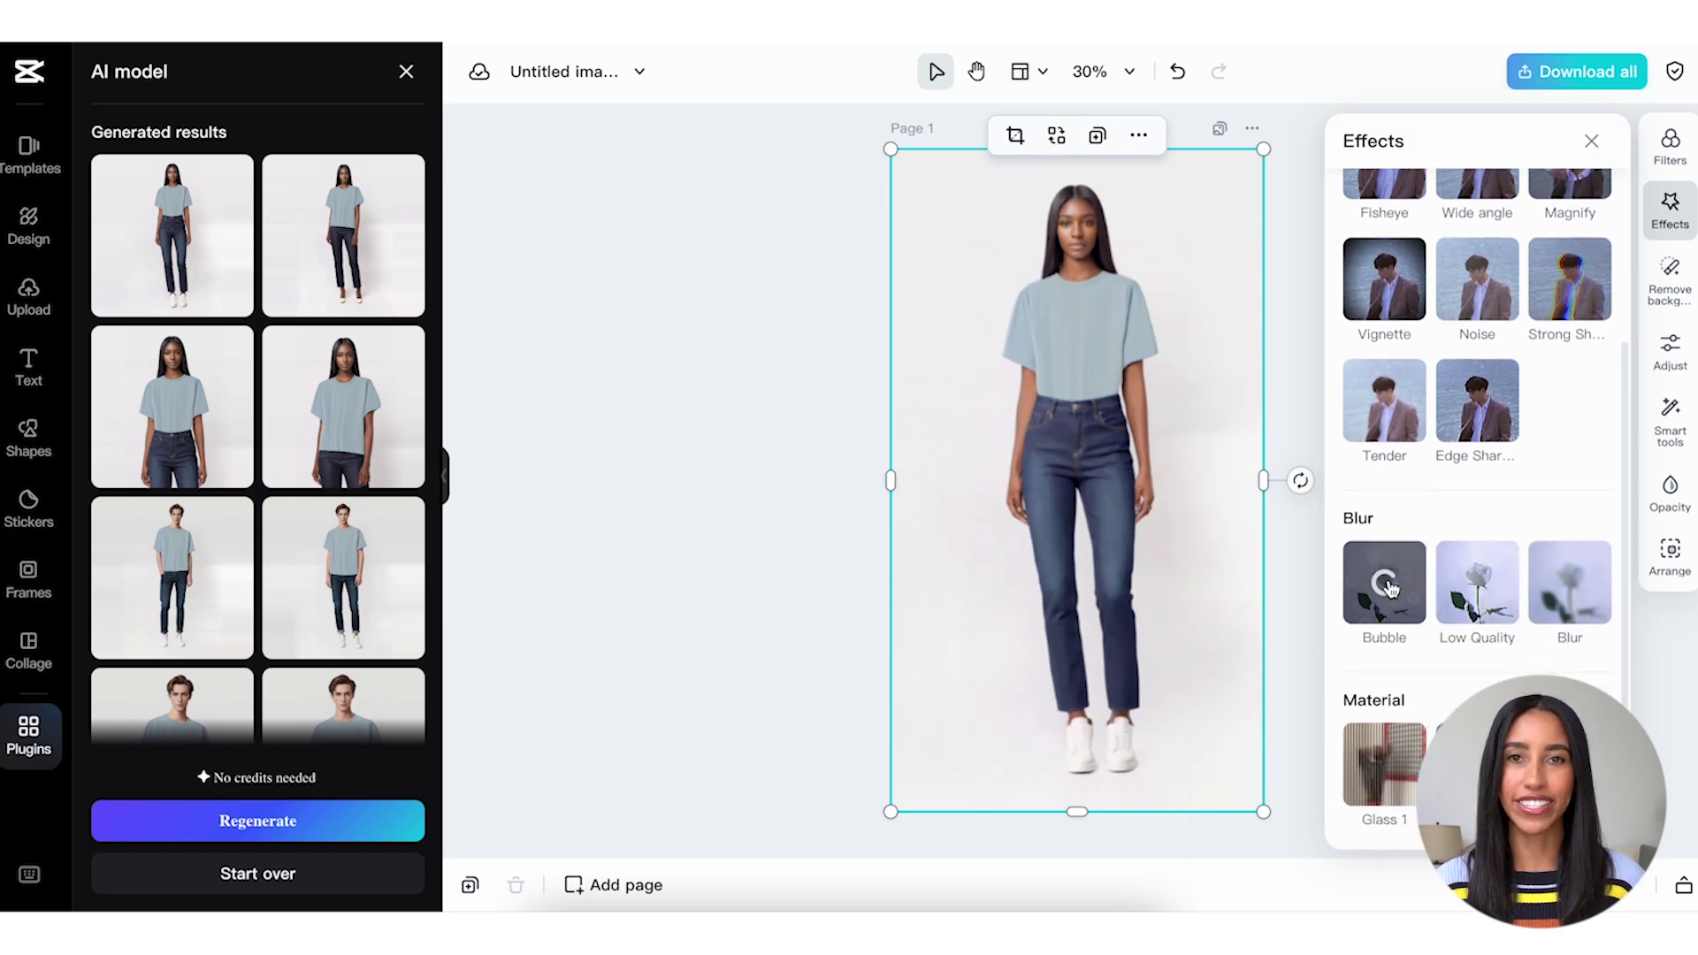
pyautogui.click(1463, 586)
pyautogui.click(1553, 586)
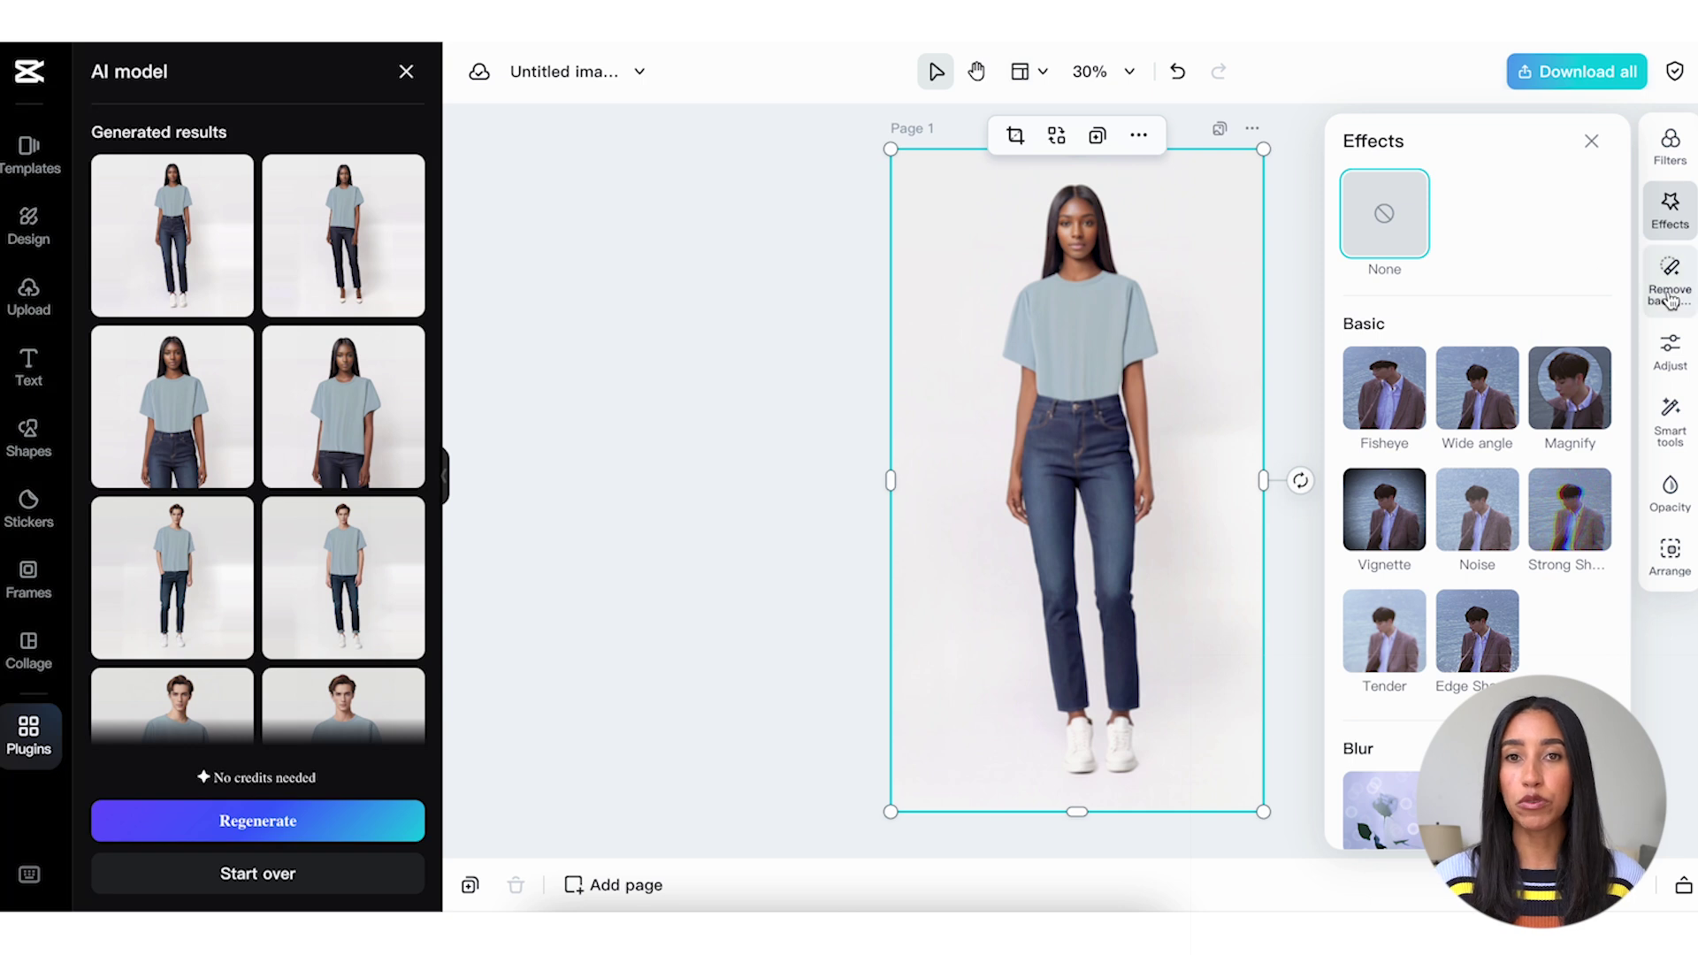
pyautogui.click(1669, 281)
# Auto-remove the photo's background, try shadow, stroke, glow and feather edge styles, then clear them.
pyautogui.click(1599, 223)
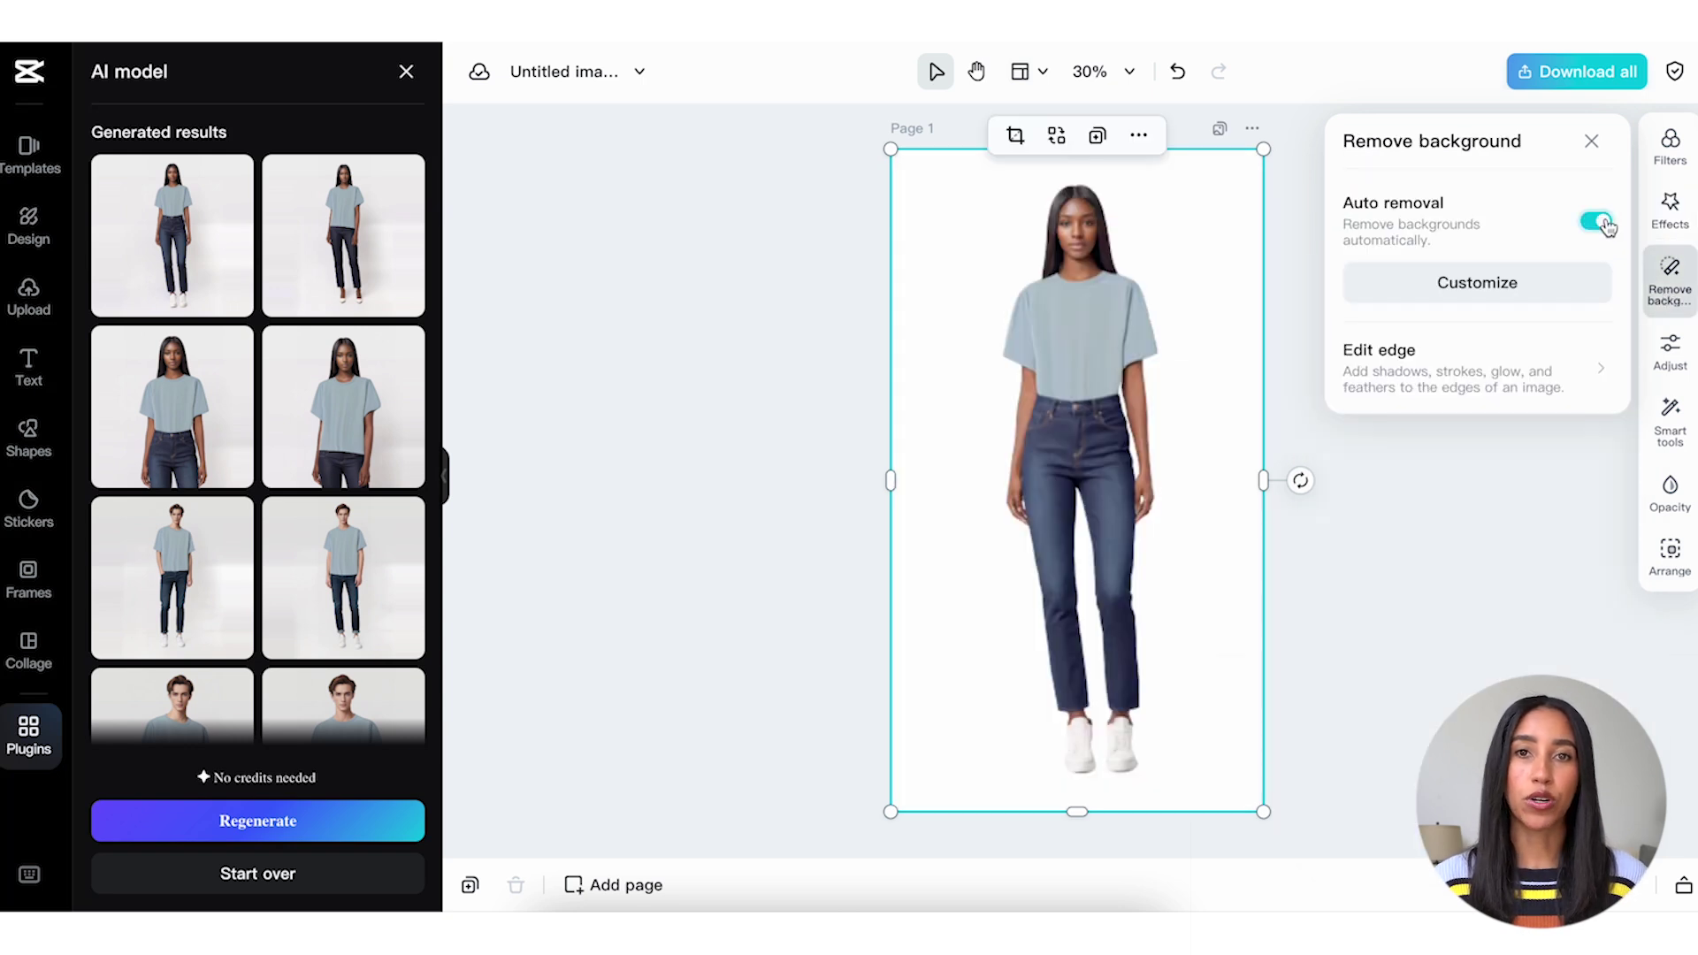
pyautogui.click(1573, 369)
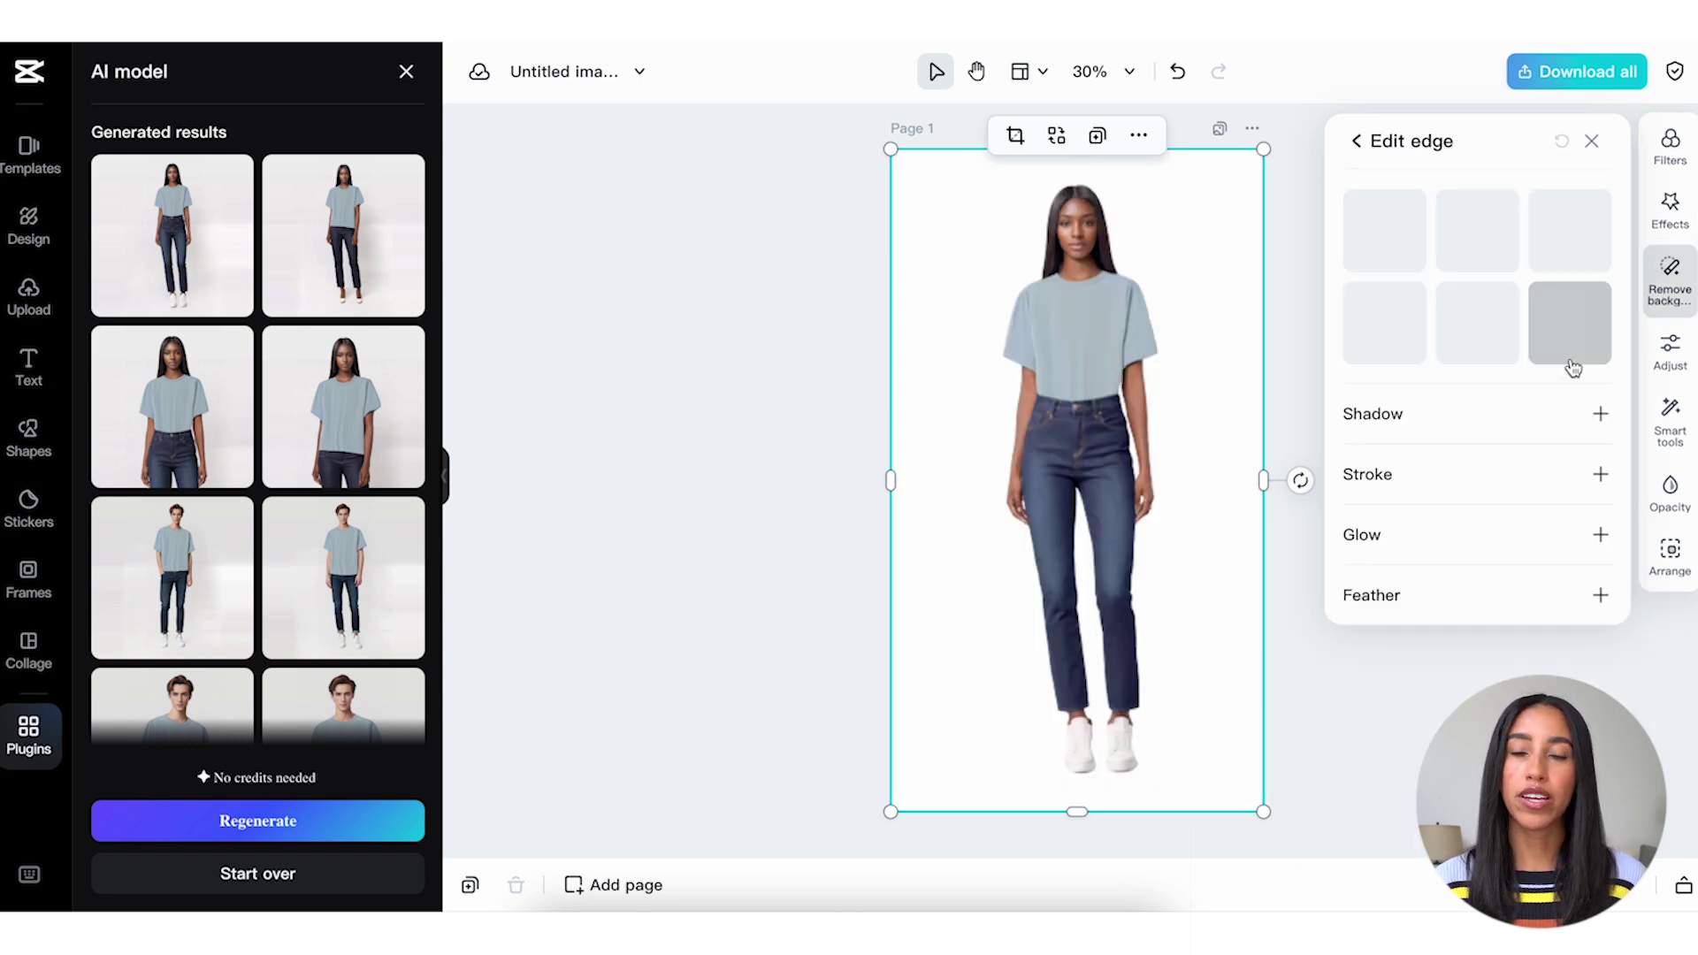
pyautogui.click(1397, 239)
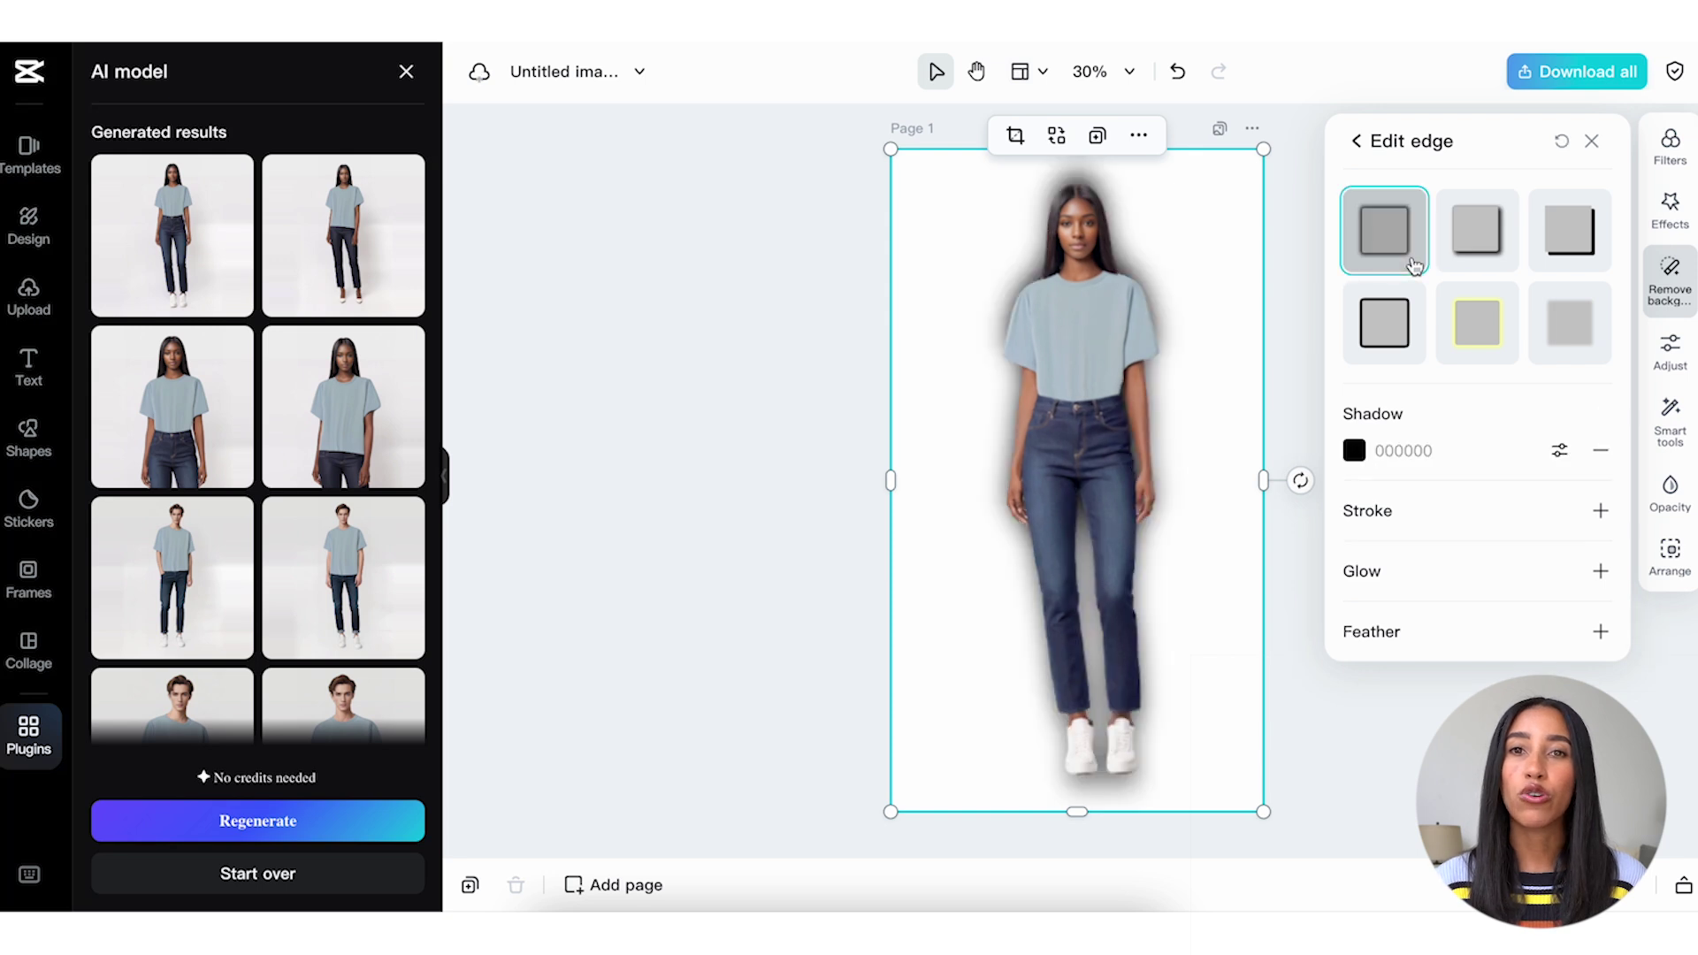
pyautogui.click(1480, 256)
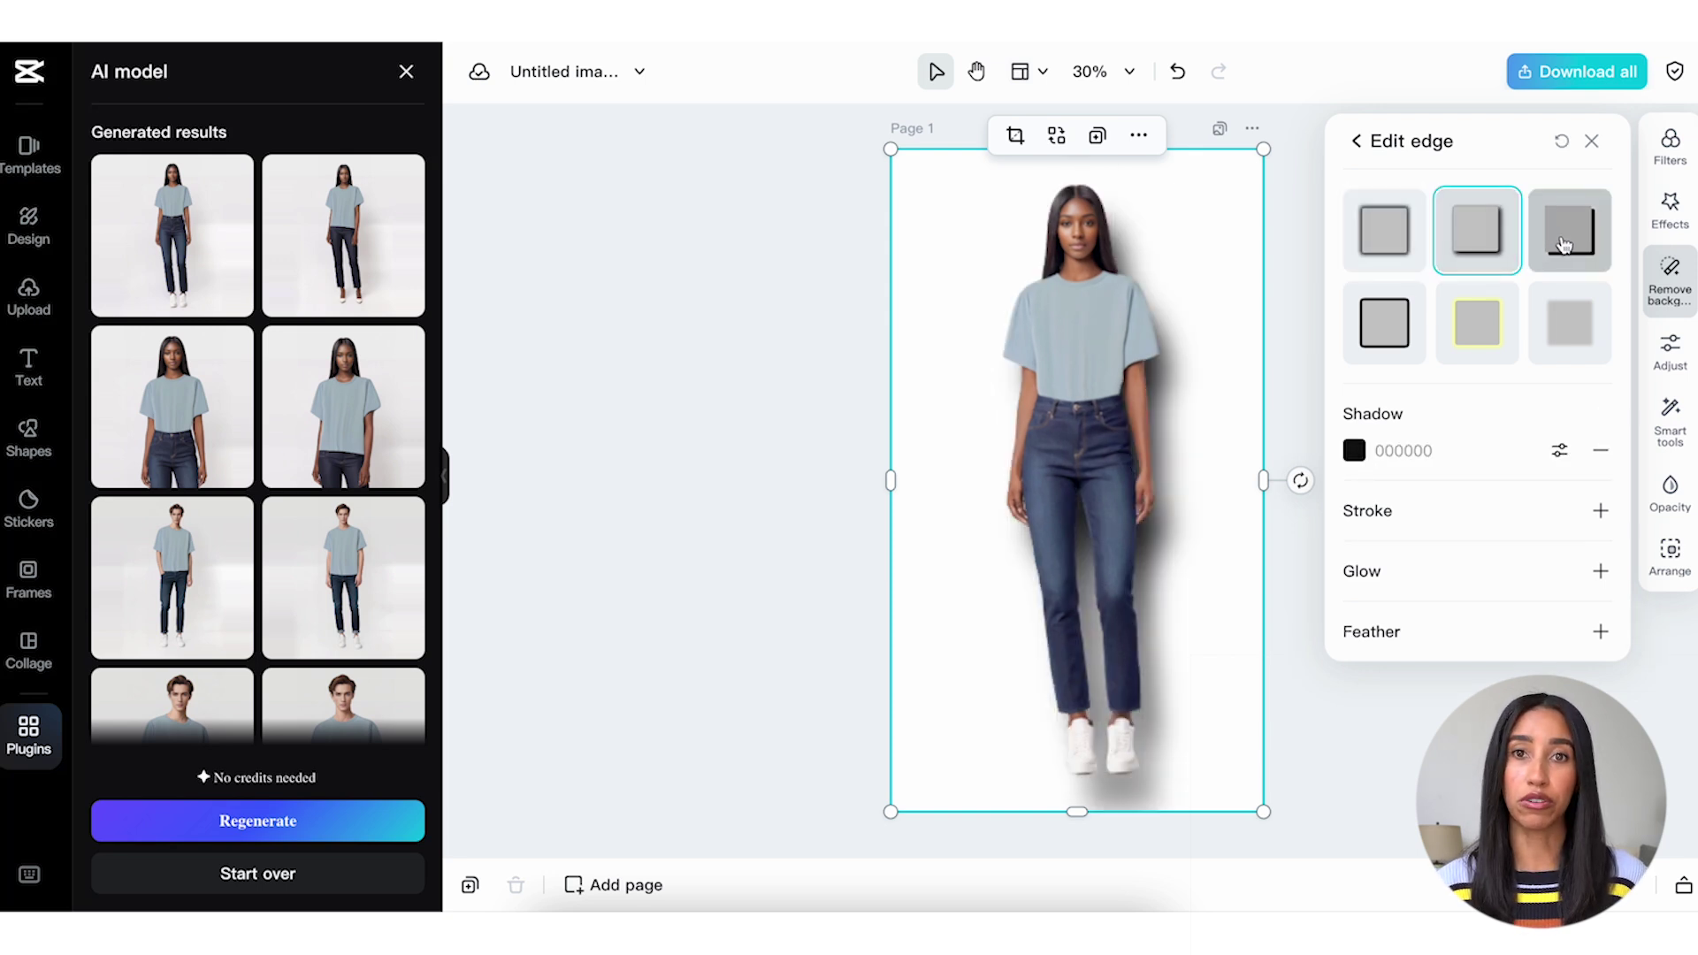
pyautogui.click(1567, 236)
pyautogui.click(1393, 316)
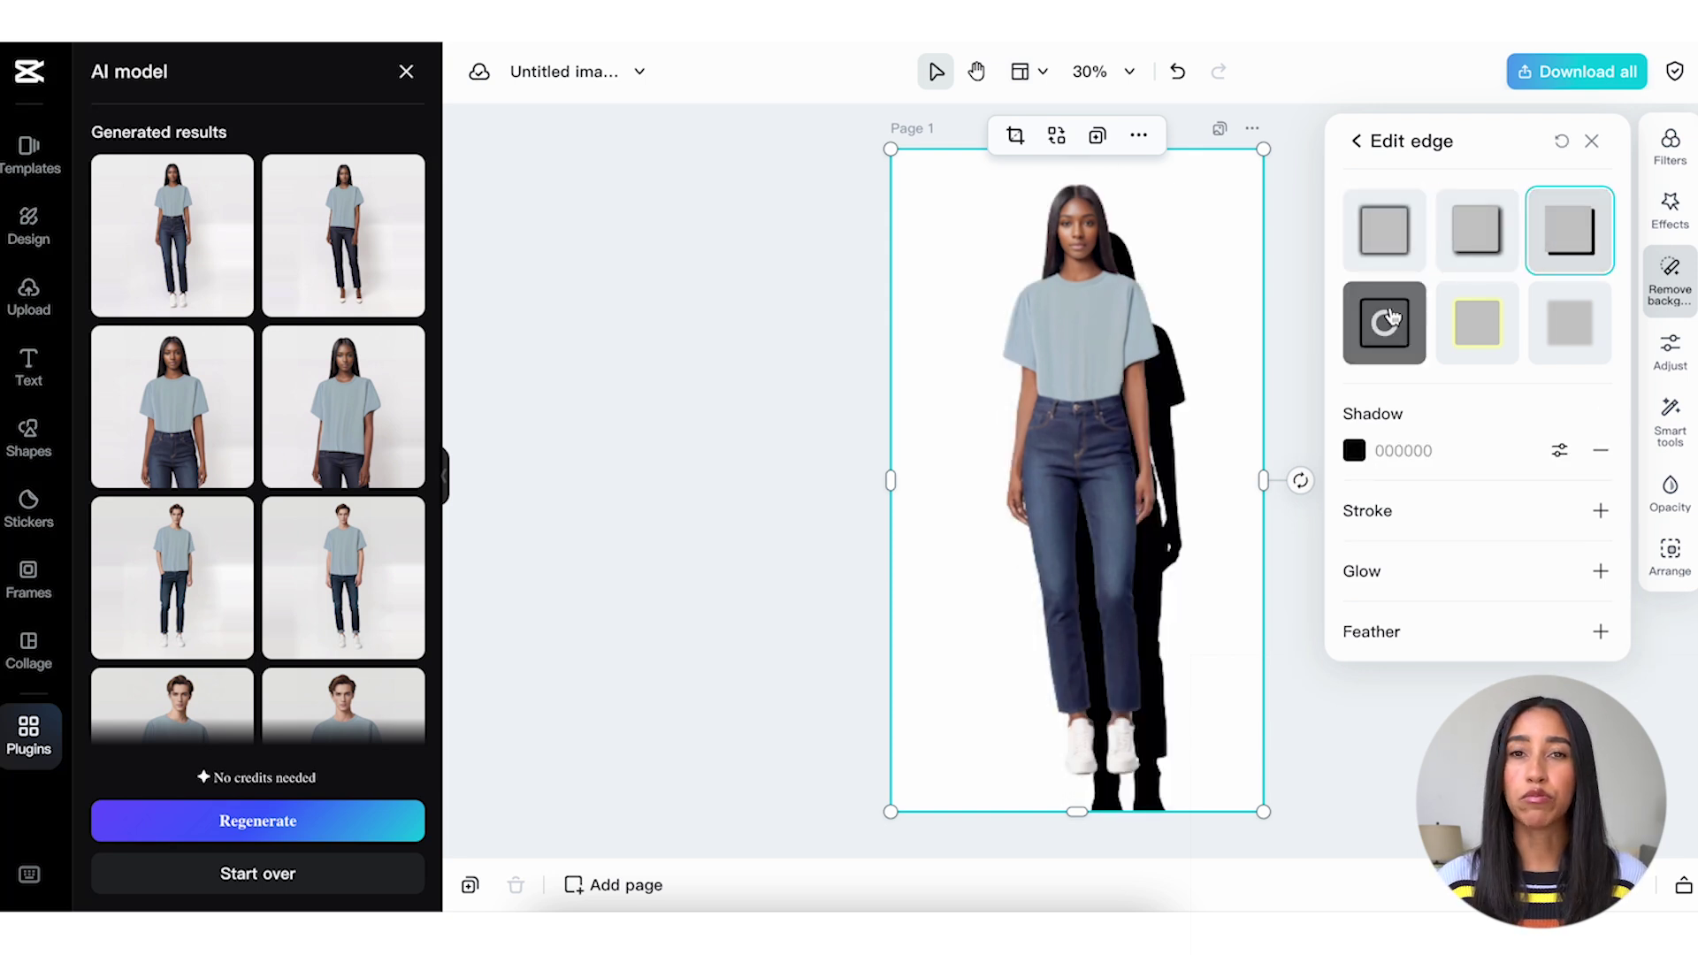
pyautogui.click(1461, 324)
pyautogui.click(1548, 329)
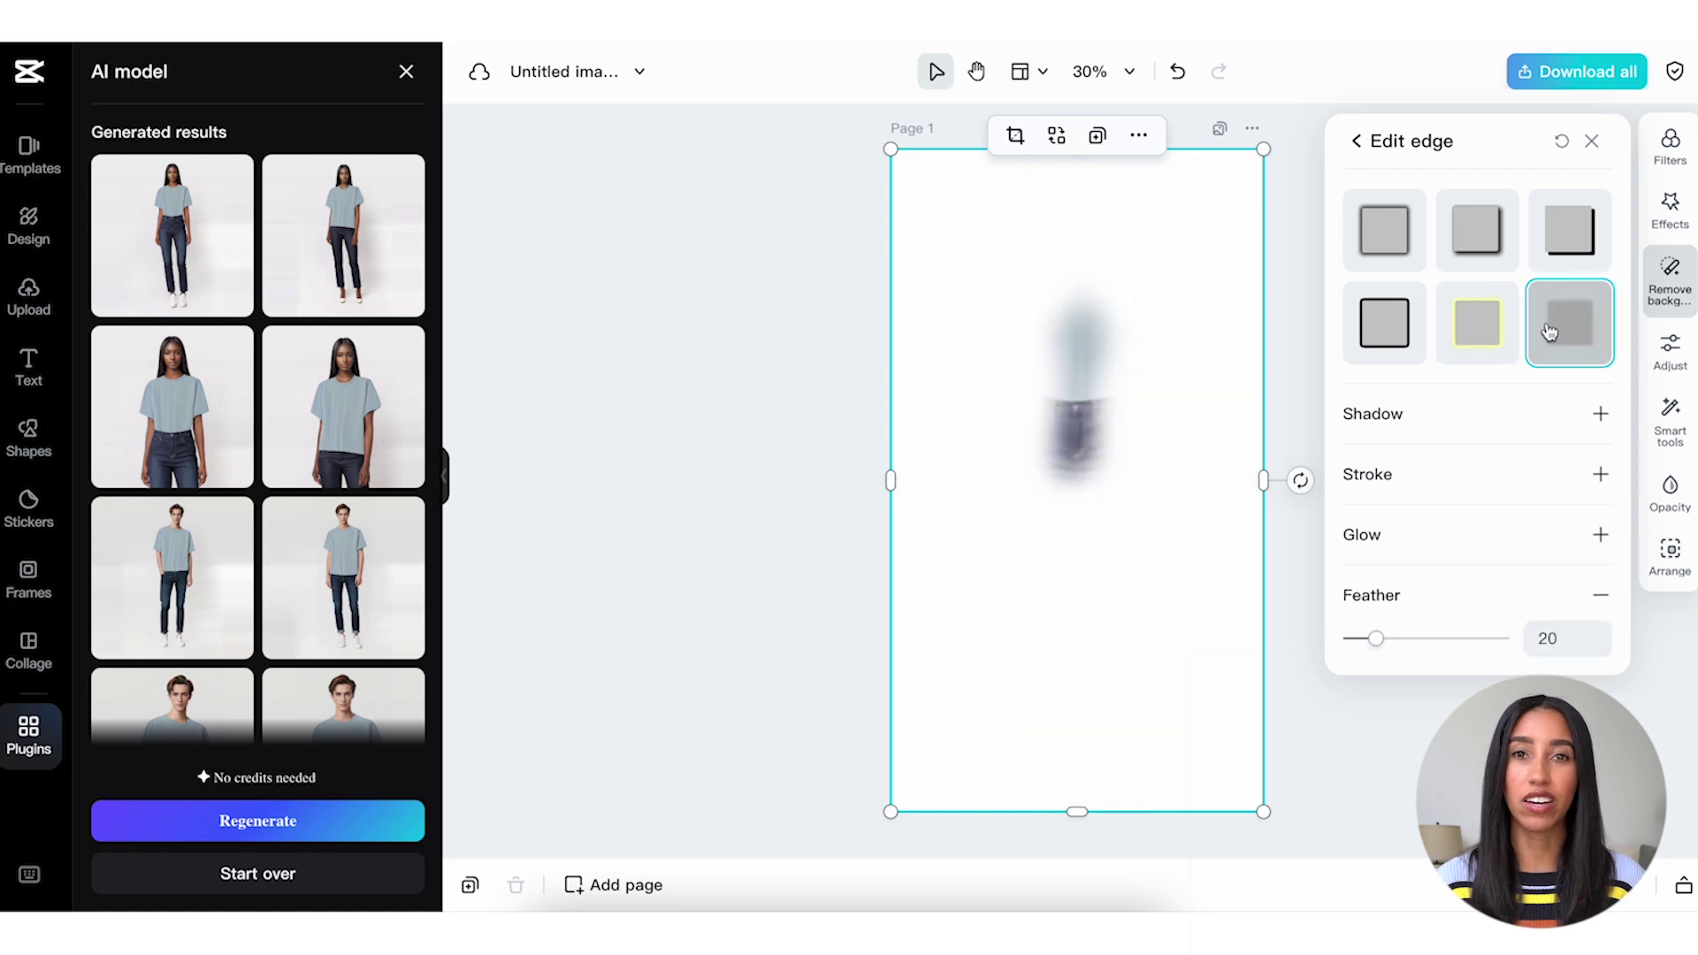
pyautogui.click(1401, 255)
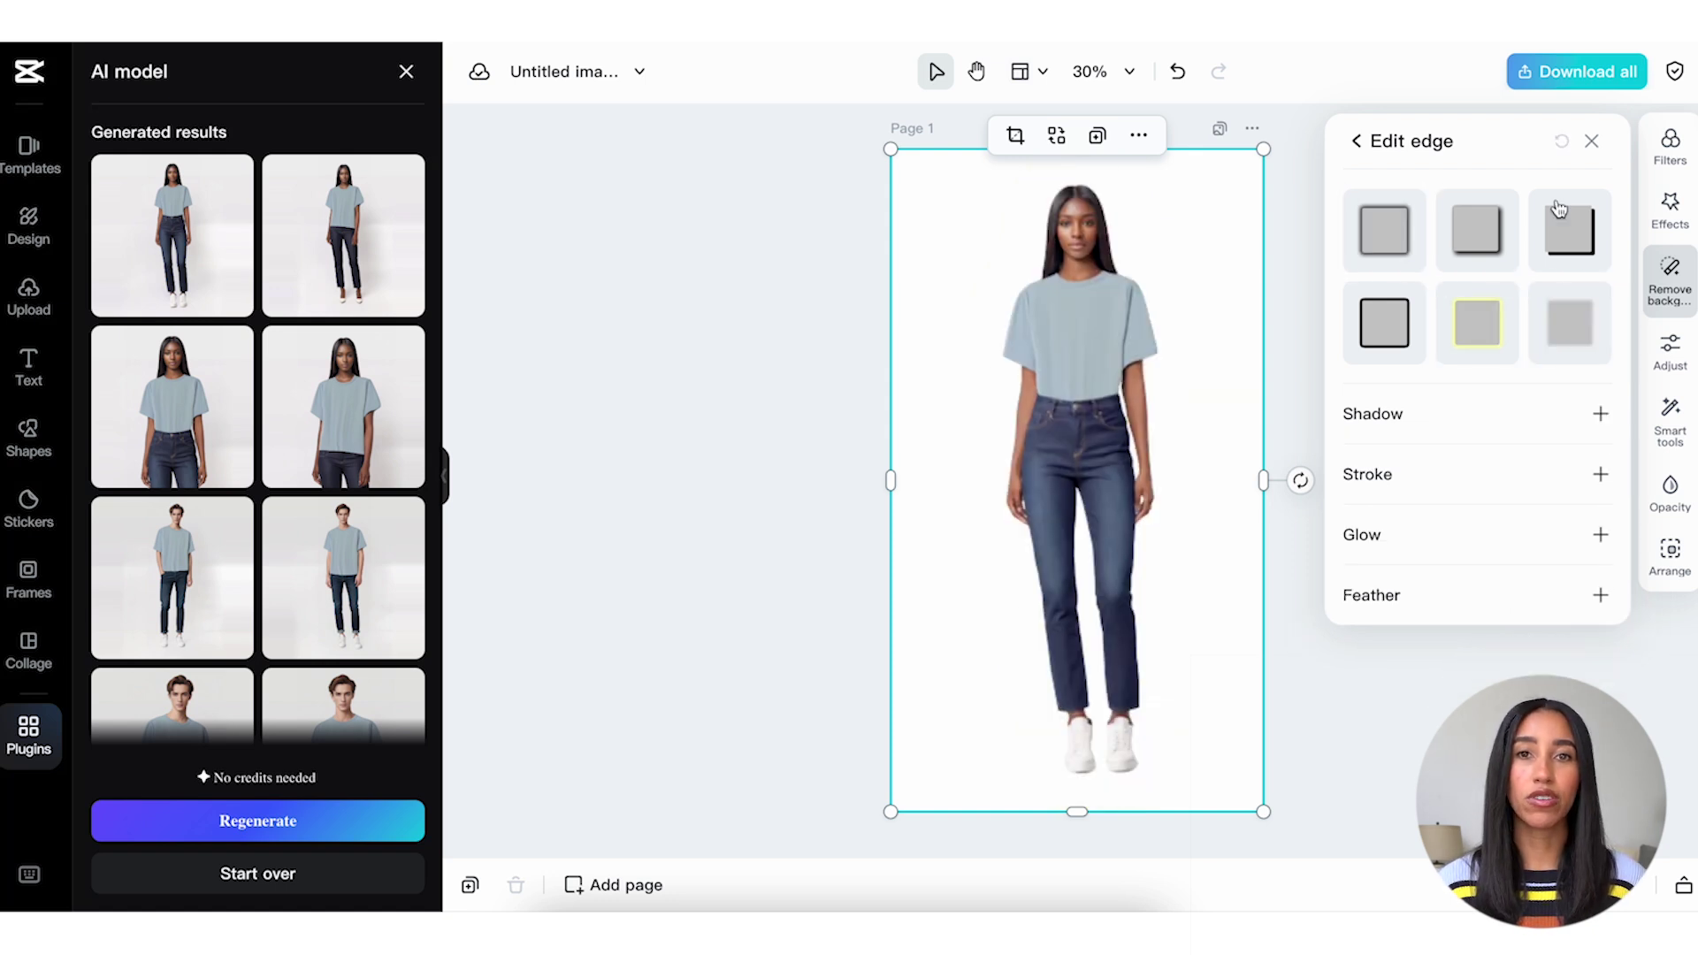
# Raise the woman's photo warmth to 15 in Adjust.
pyautogui.click(1670, 350)
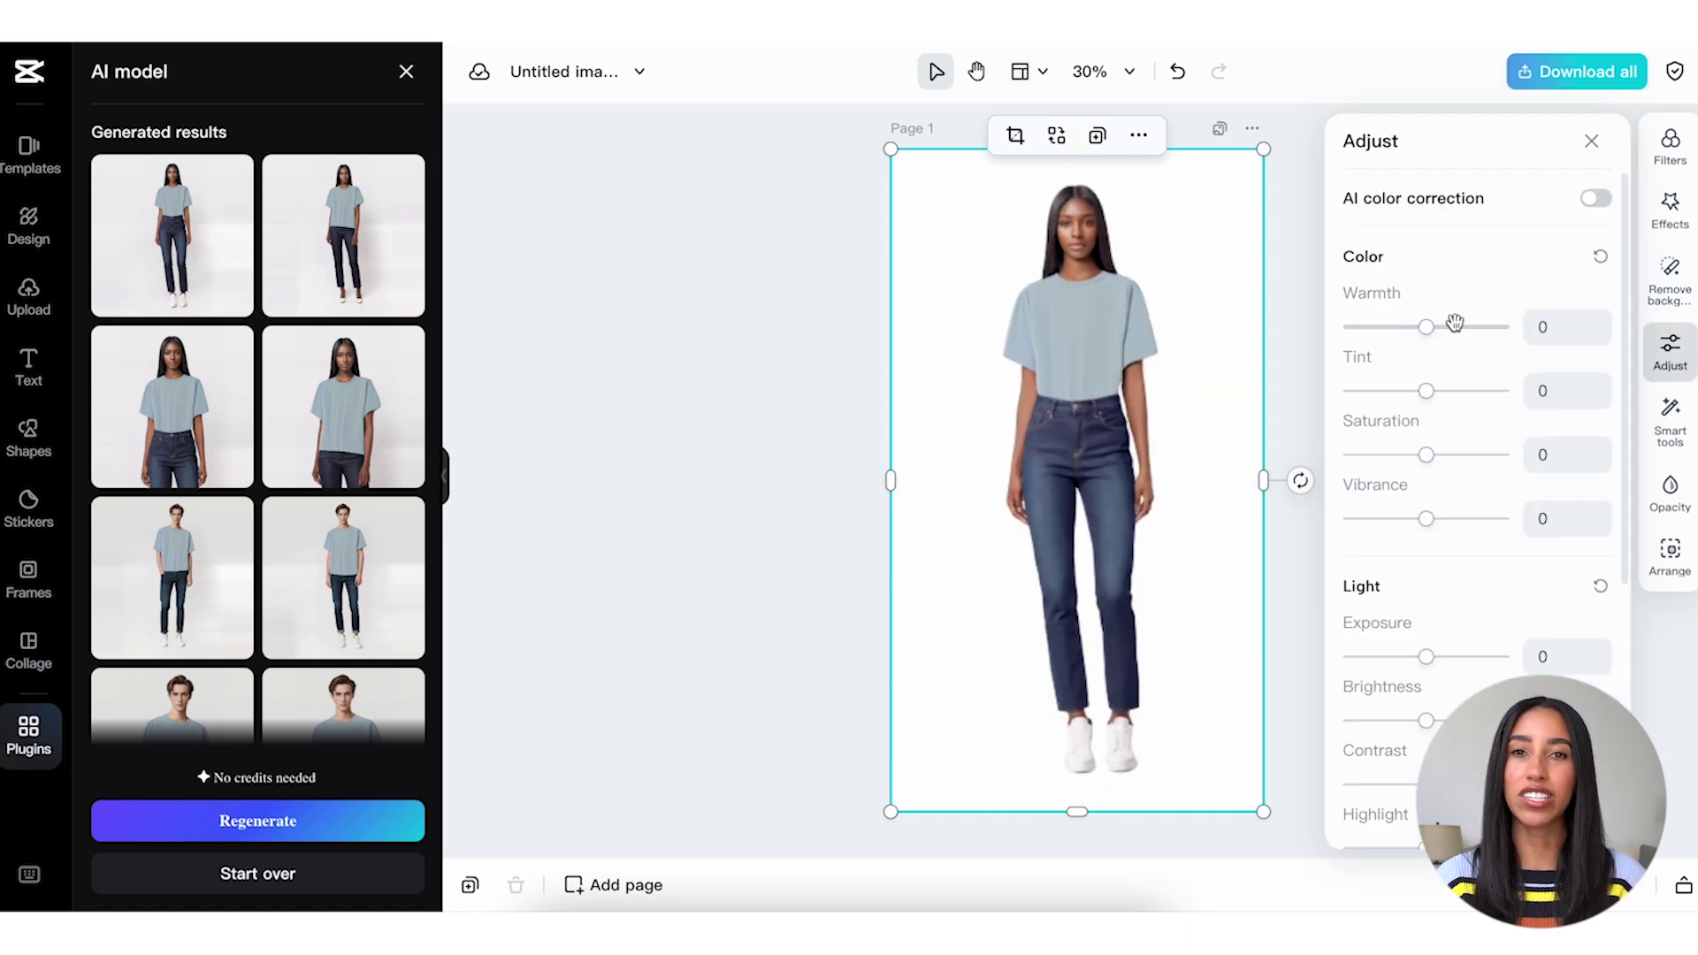
pyautogui.moveTo(1427, 327)
pyautogui.mouseDown()
pyautogui.moveTo(1474, 329)
pyautogui.moveTo(1404, 331)
pyautogui.moveTo(1439, 333)
pyautogui.mouseUp()
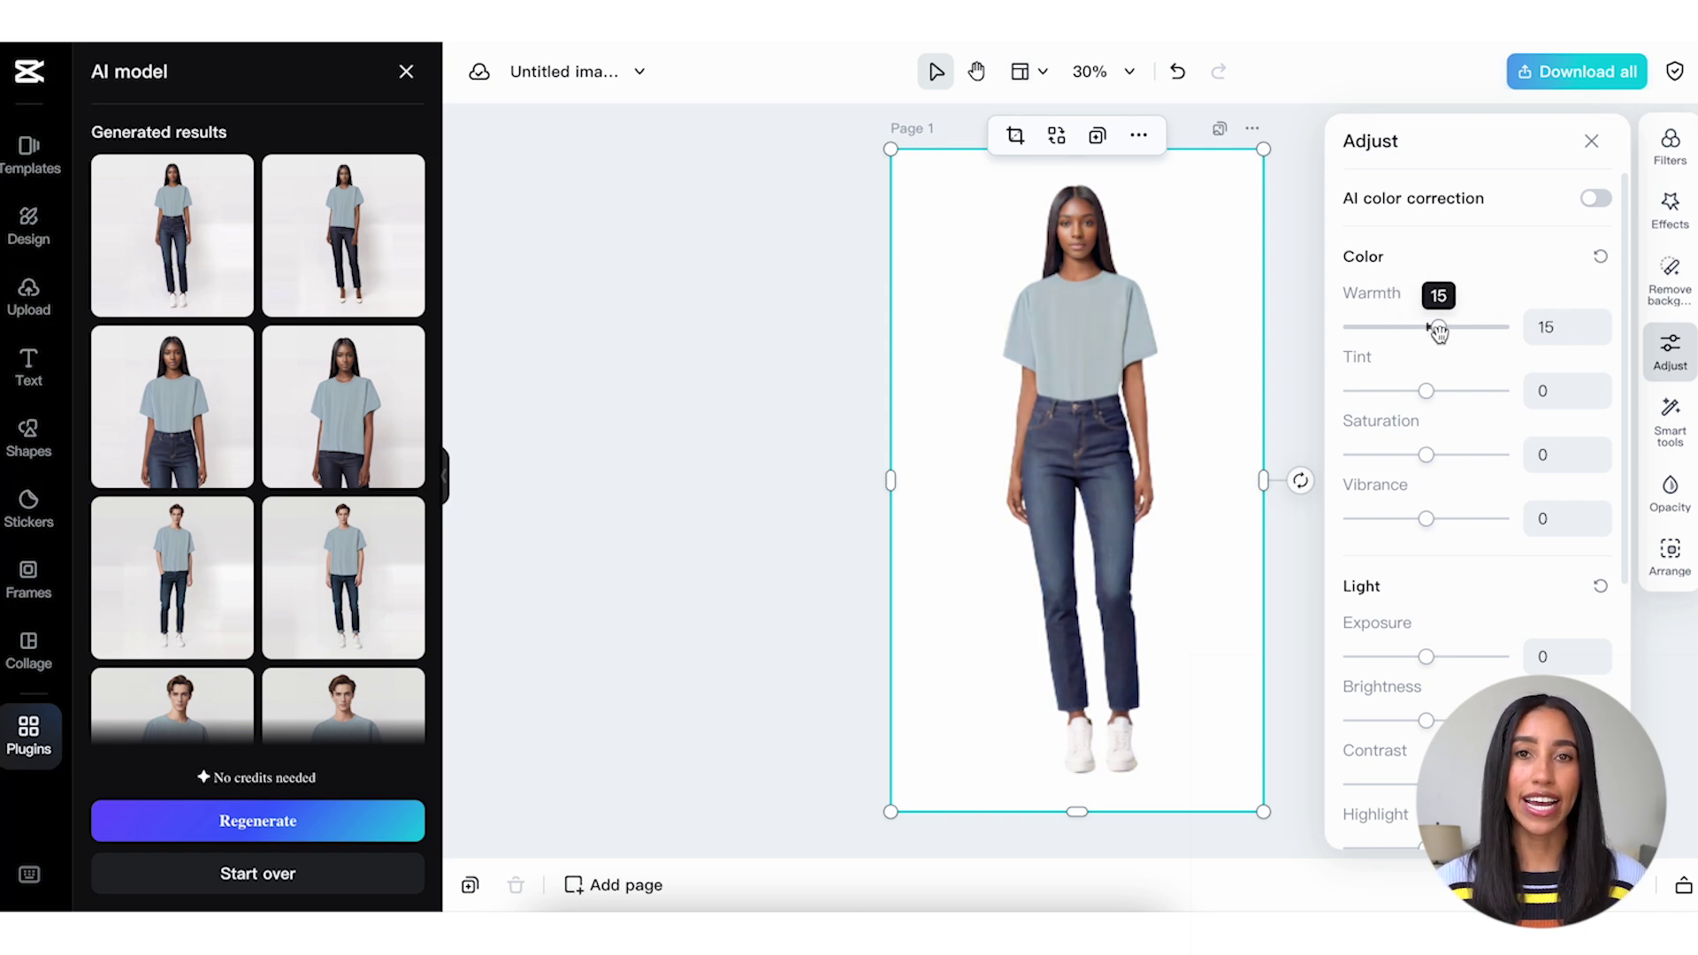
pyautogui.scroll(-2, 1439, 331)
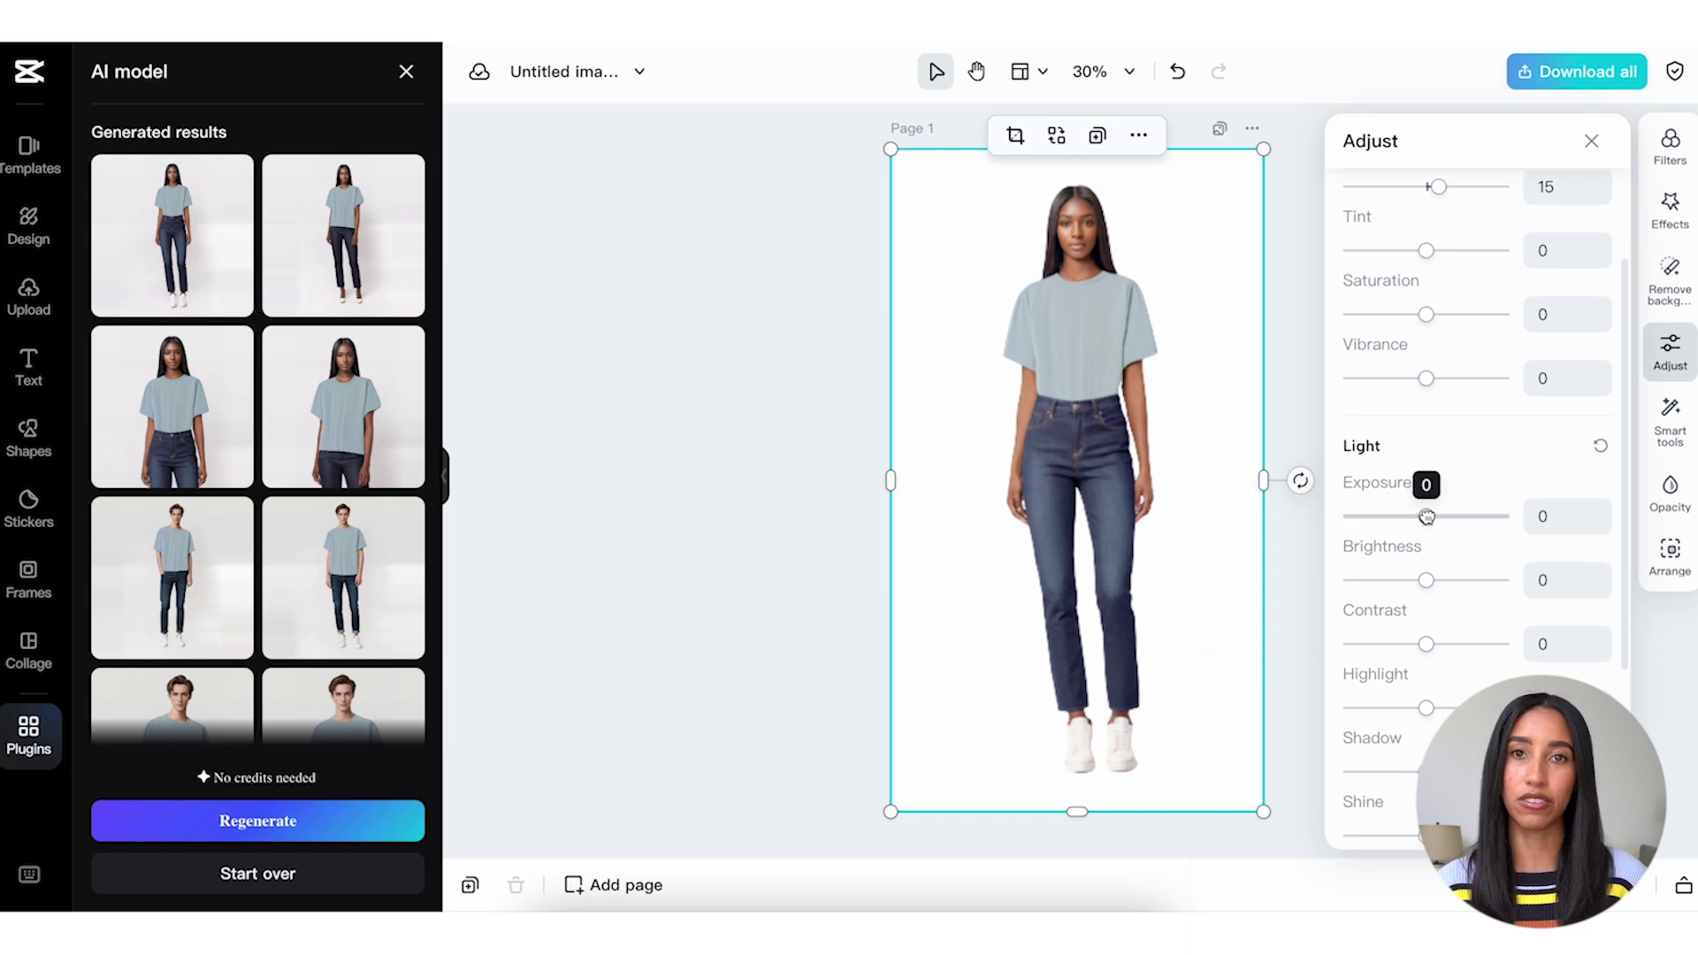
pyautogui.scroll(-3, 1426, 517)
# Upscale the woman's photo to 2x, then preview the Manga style transfer without keeping it.
pyautogui.click(1671, 433)
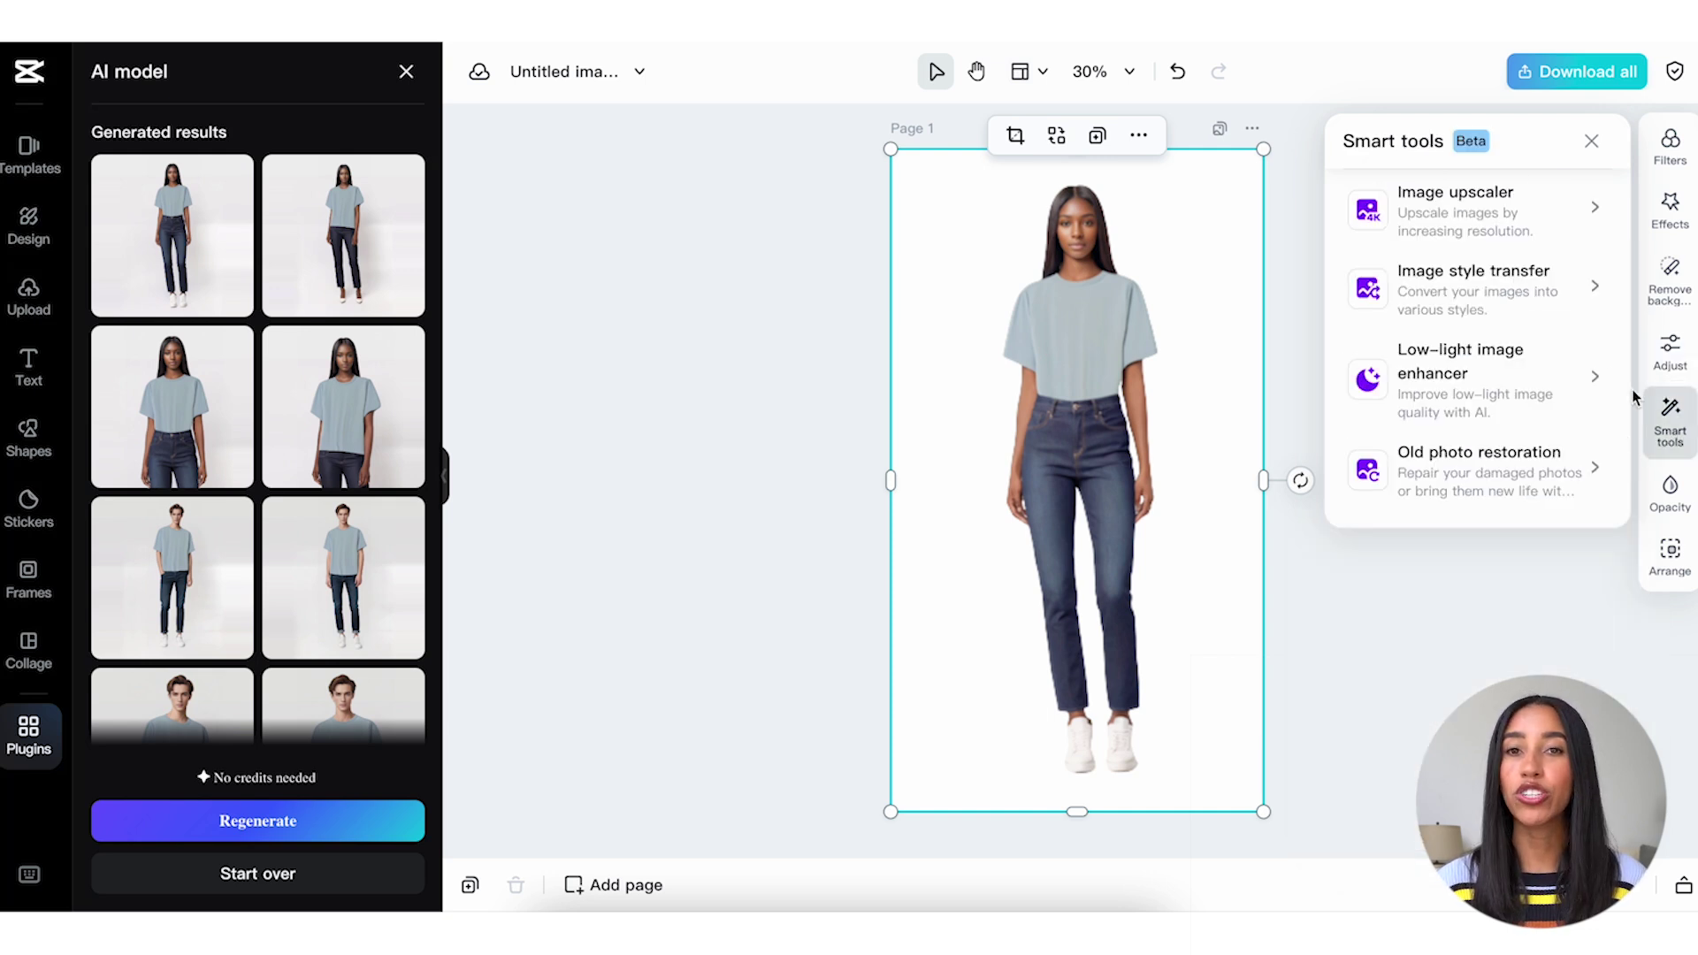
pyautogui.click(1536, 225)
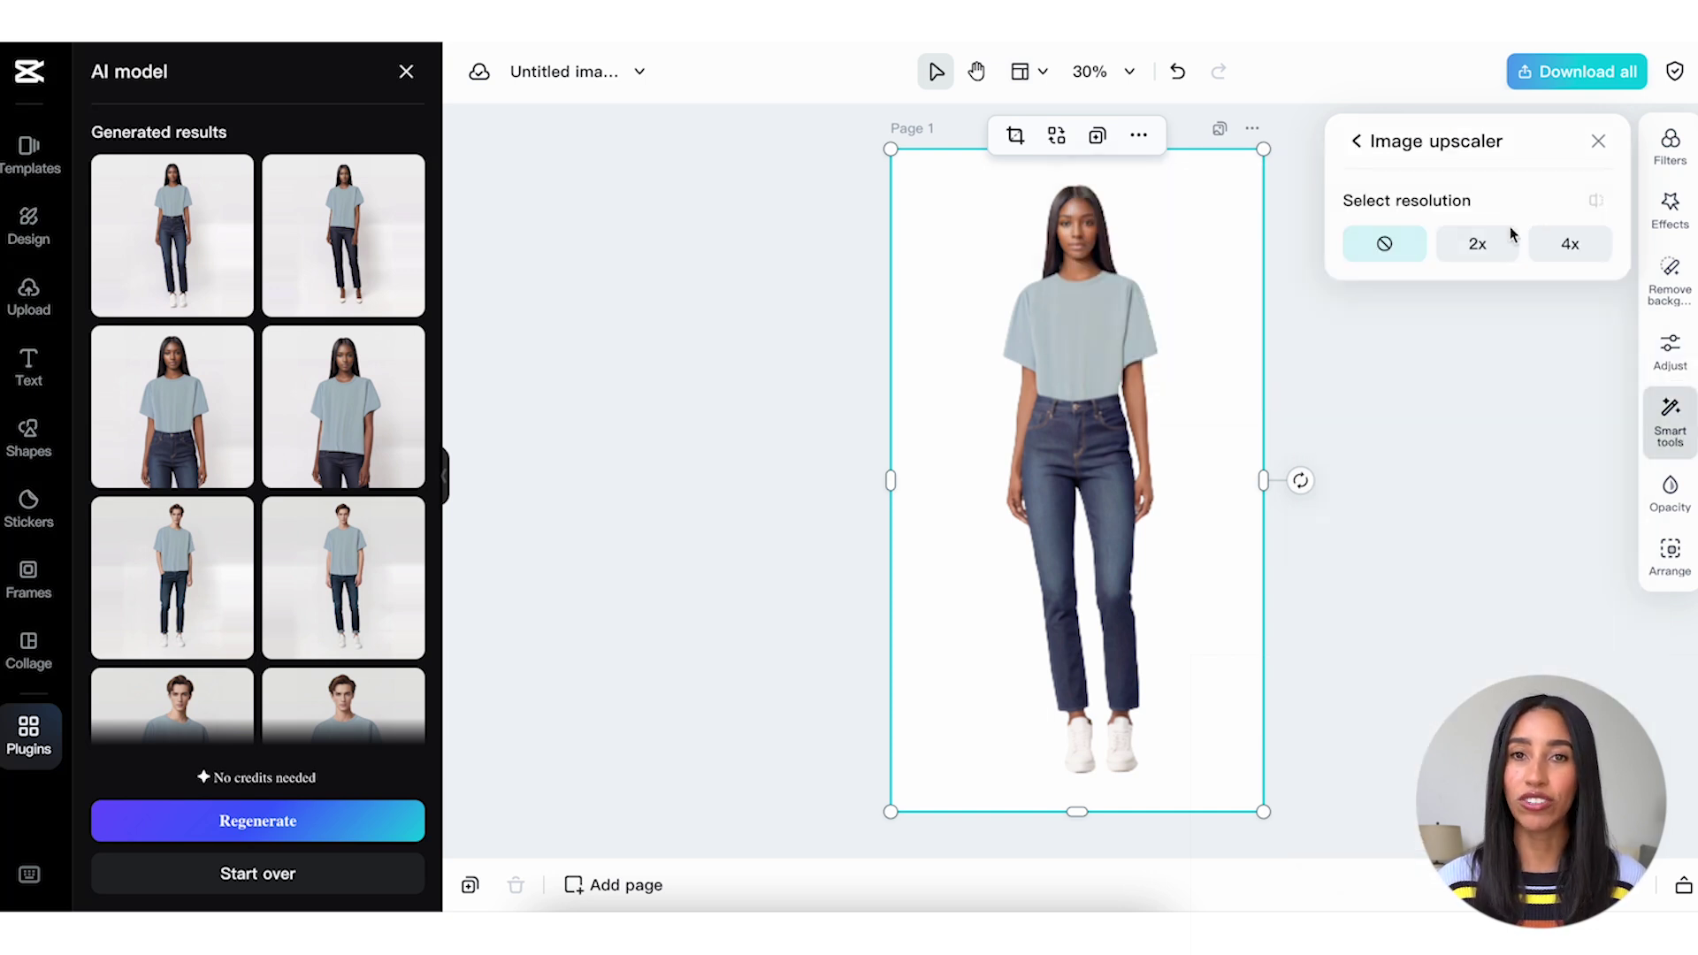
pyautogui.click(1480, 249)
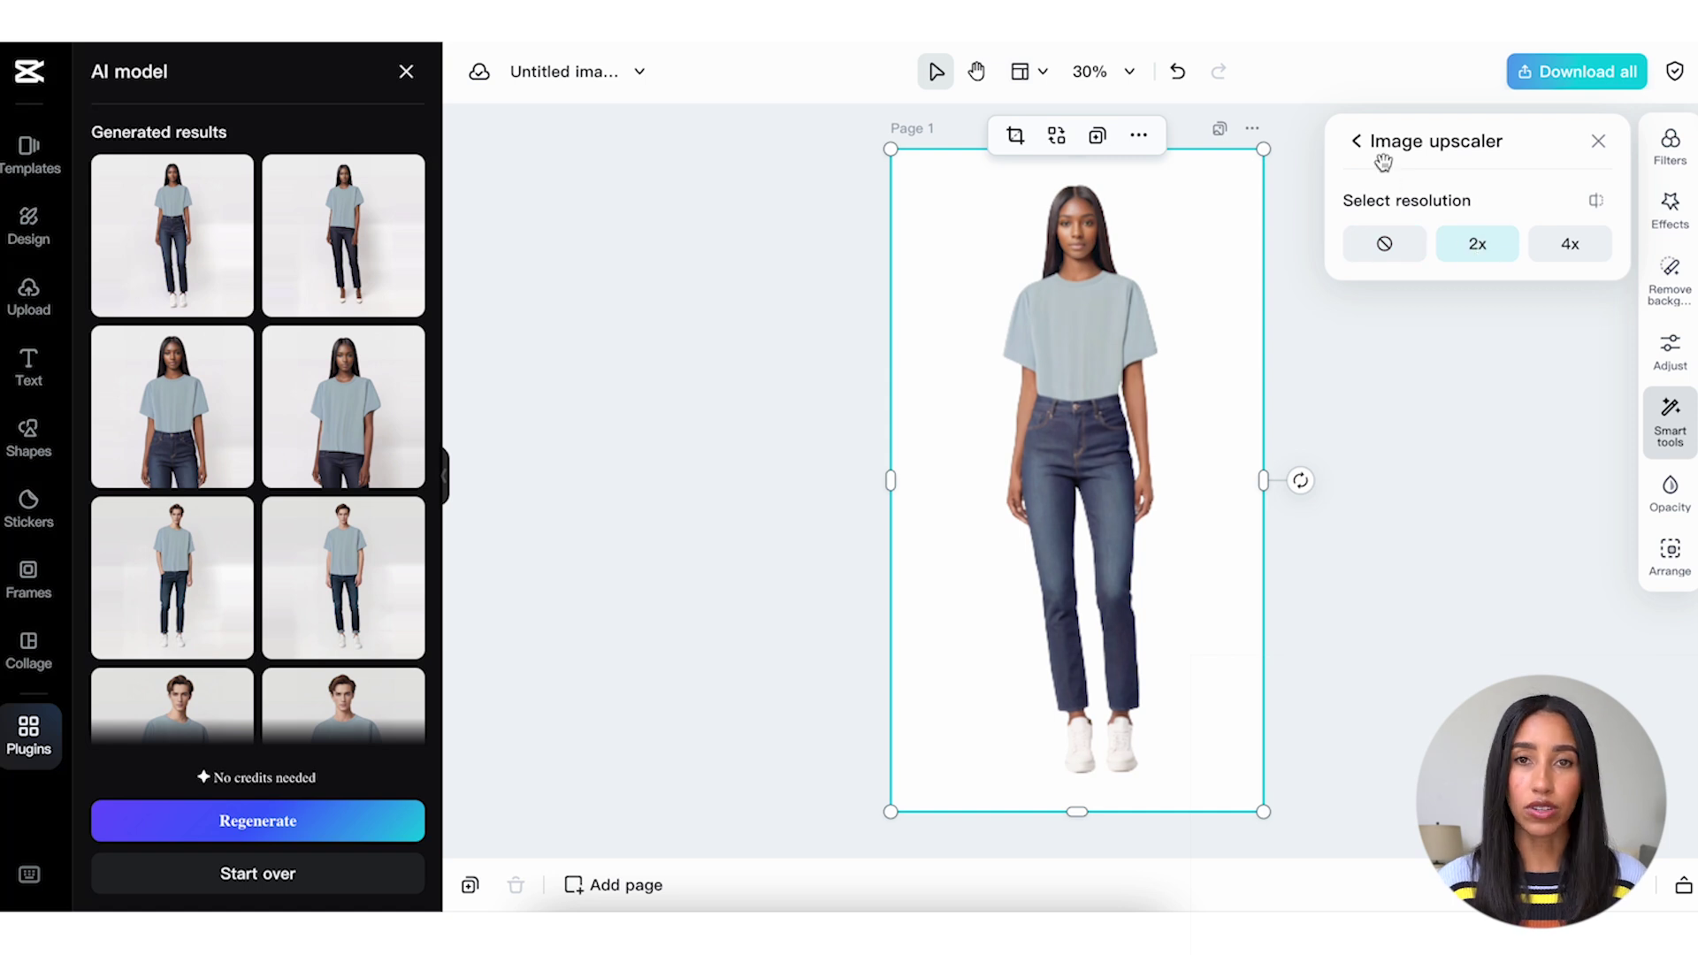
pyautogui.click(1358, 142)
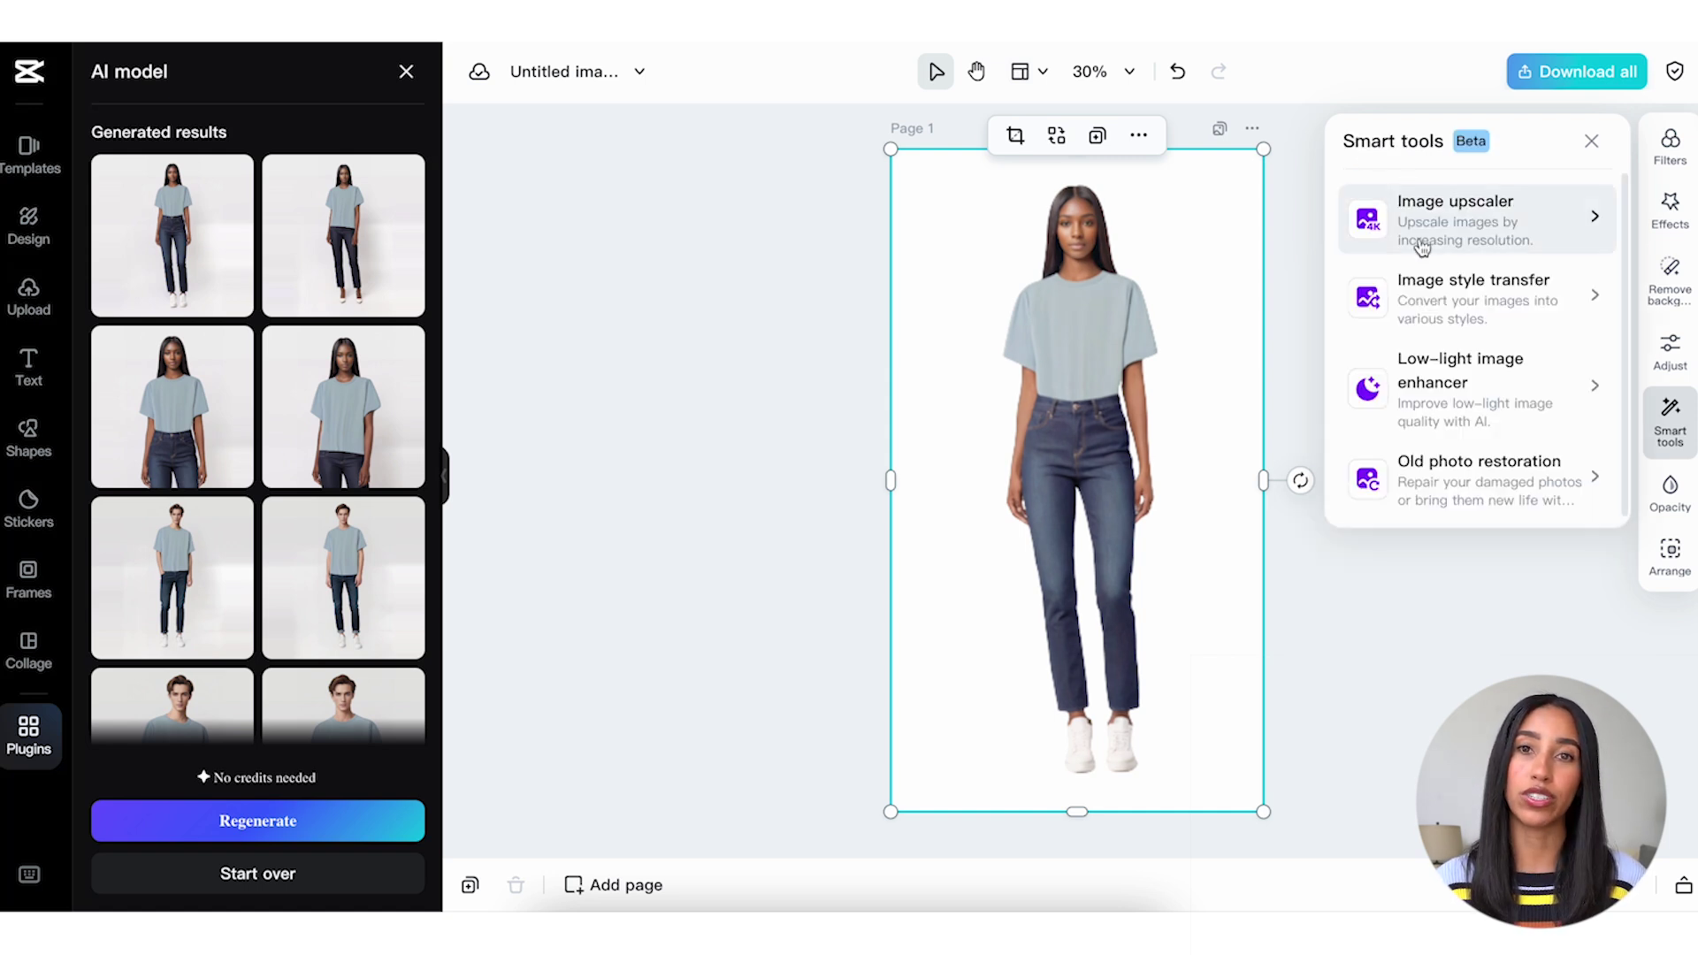
pyautogui.click(1450, 299)
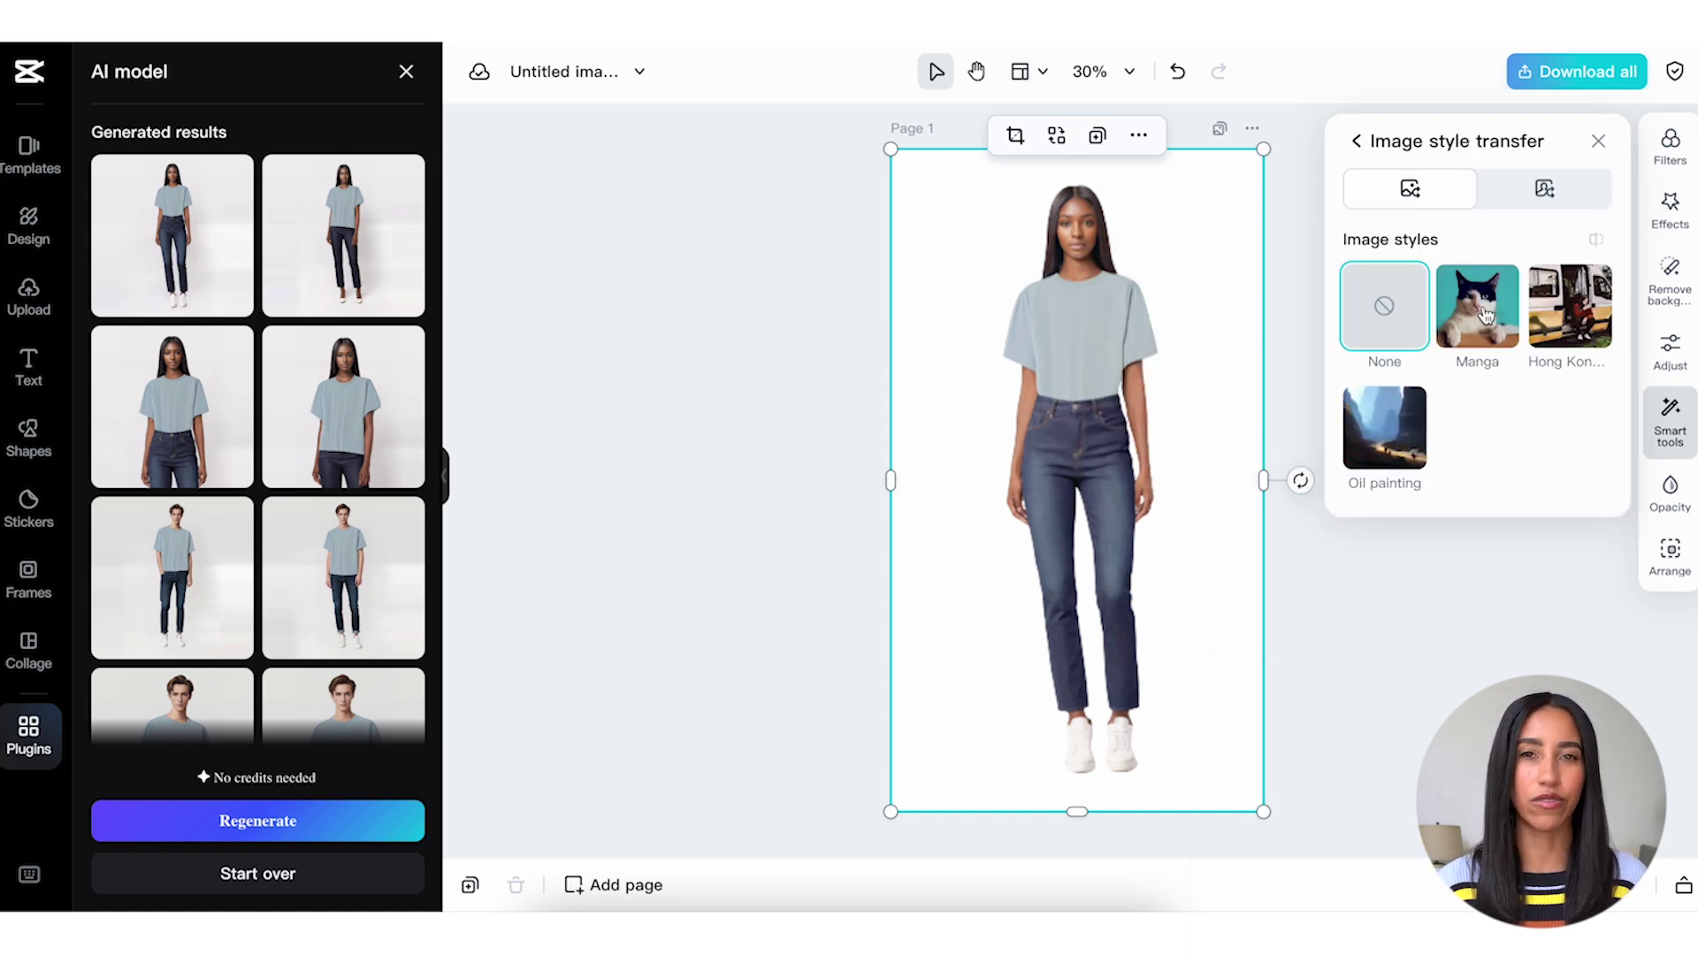
pyautogui.click(1488, 316)
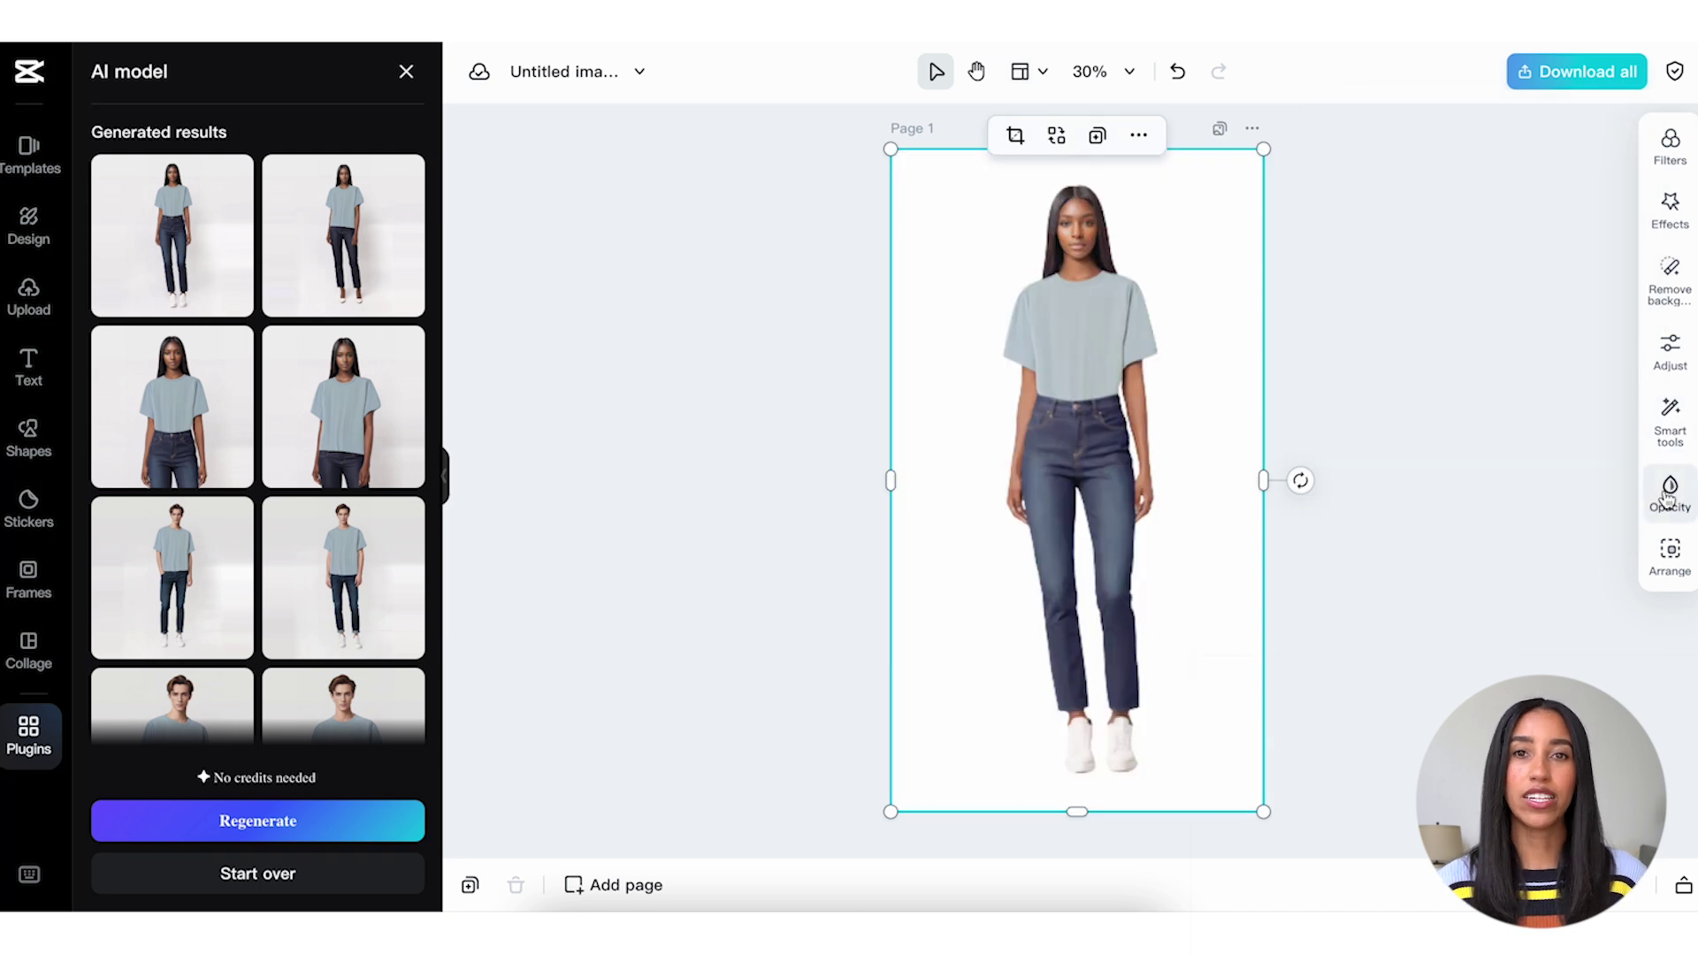
# Test the opacity slider, keep the photo at 100%, and check its 1080 × 1920 arrangement at 0, 0.
pyautogui.click(1668, 495)
pyautogui.moveTo(1509, 207)
pyautogui.mouseDown()
pyautogui.moveTo(1344, 209)
pyautogui.moveTo(1530, 219)
pyautogui.mouseUp()
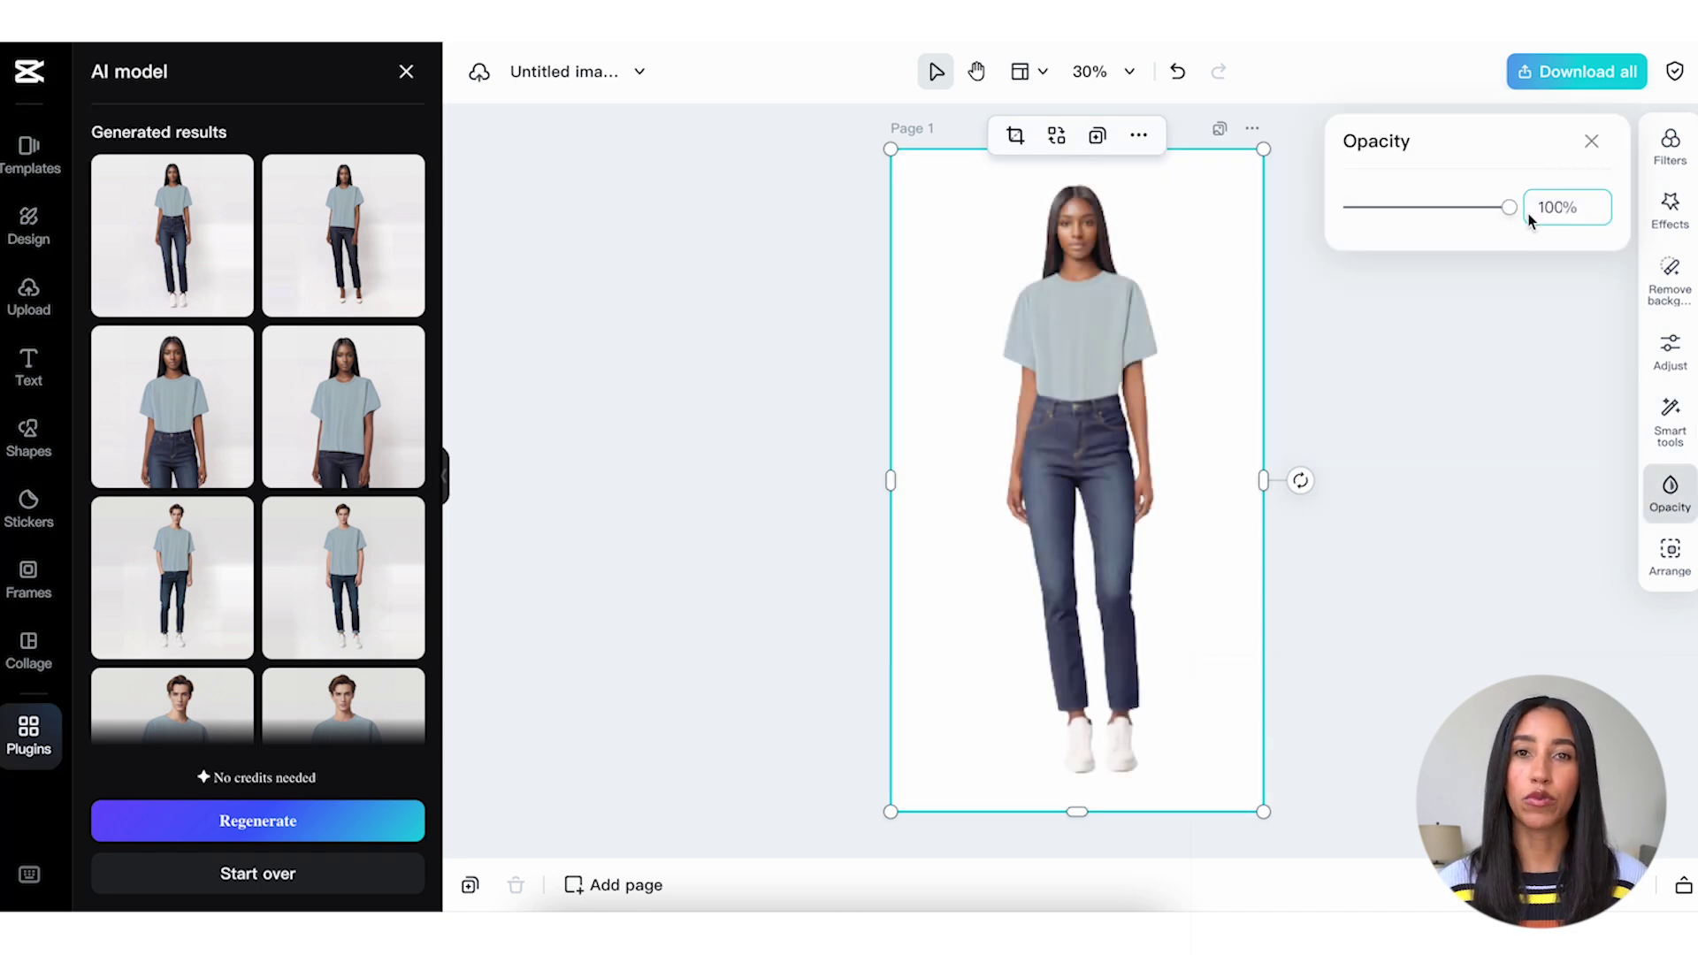
pyautogui.click(1668, 557)
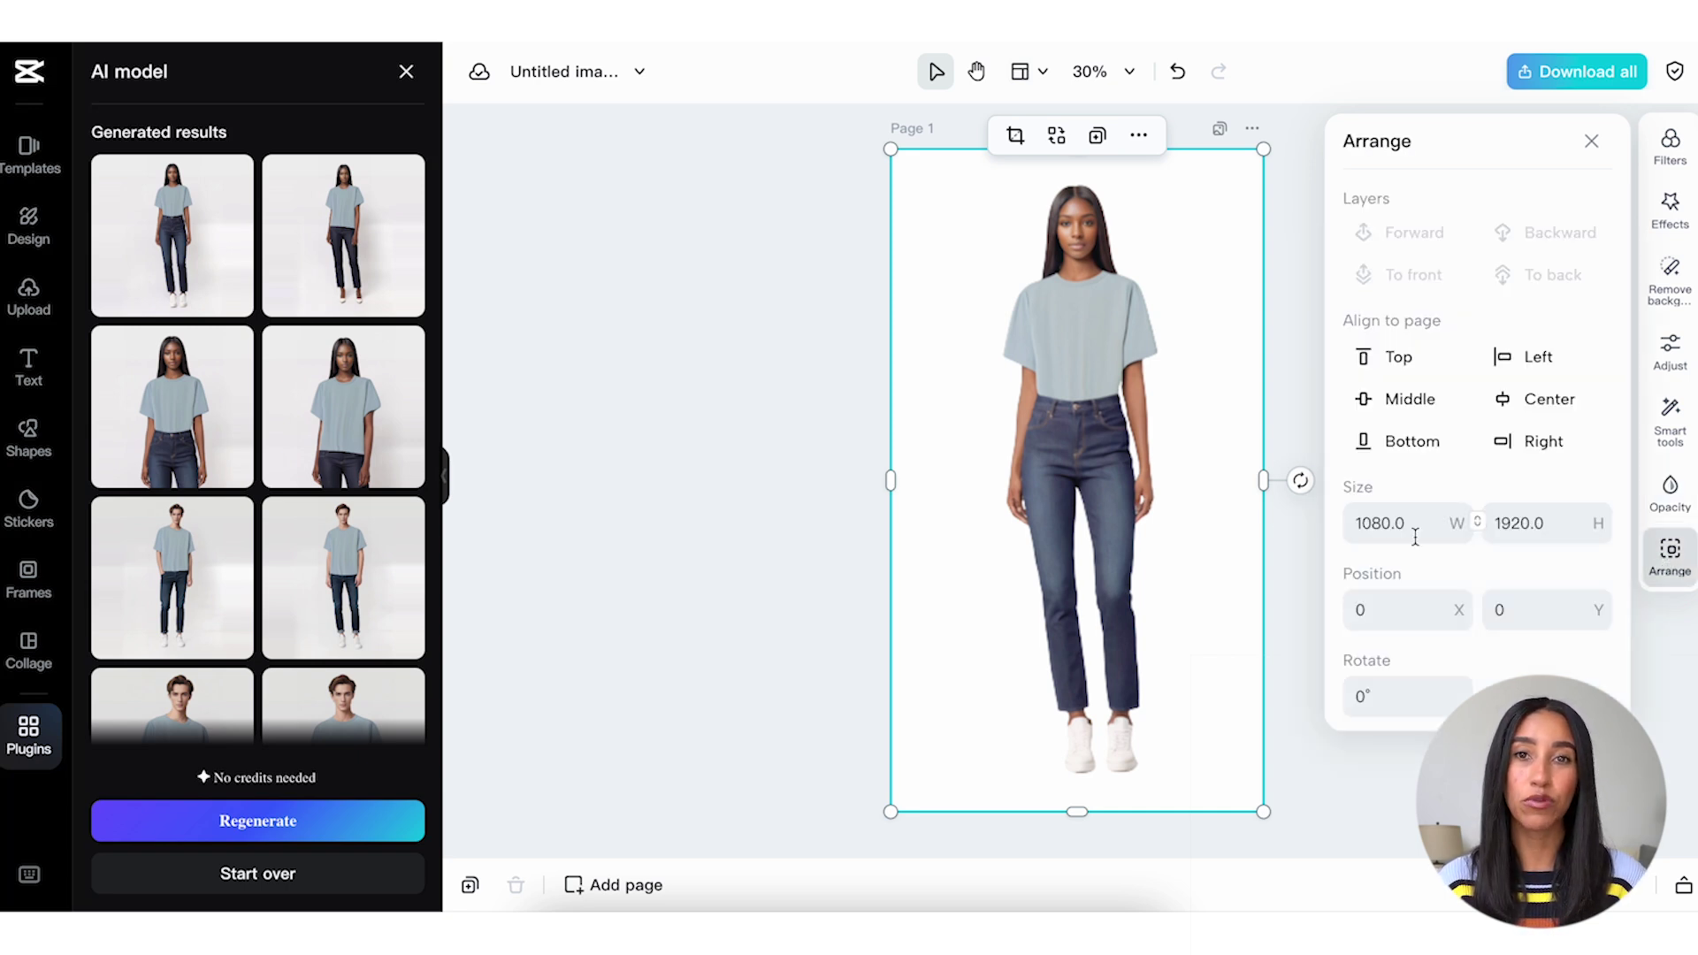
# Add the man's photo, move it to the page's top-left and stretch it to full width.
pyautogui.click(406, 522)
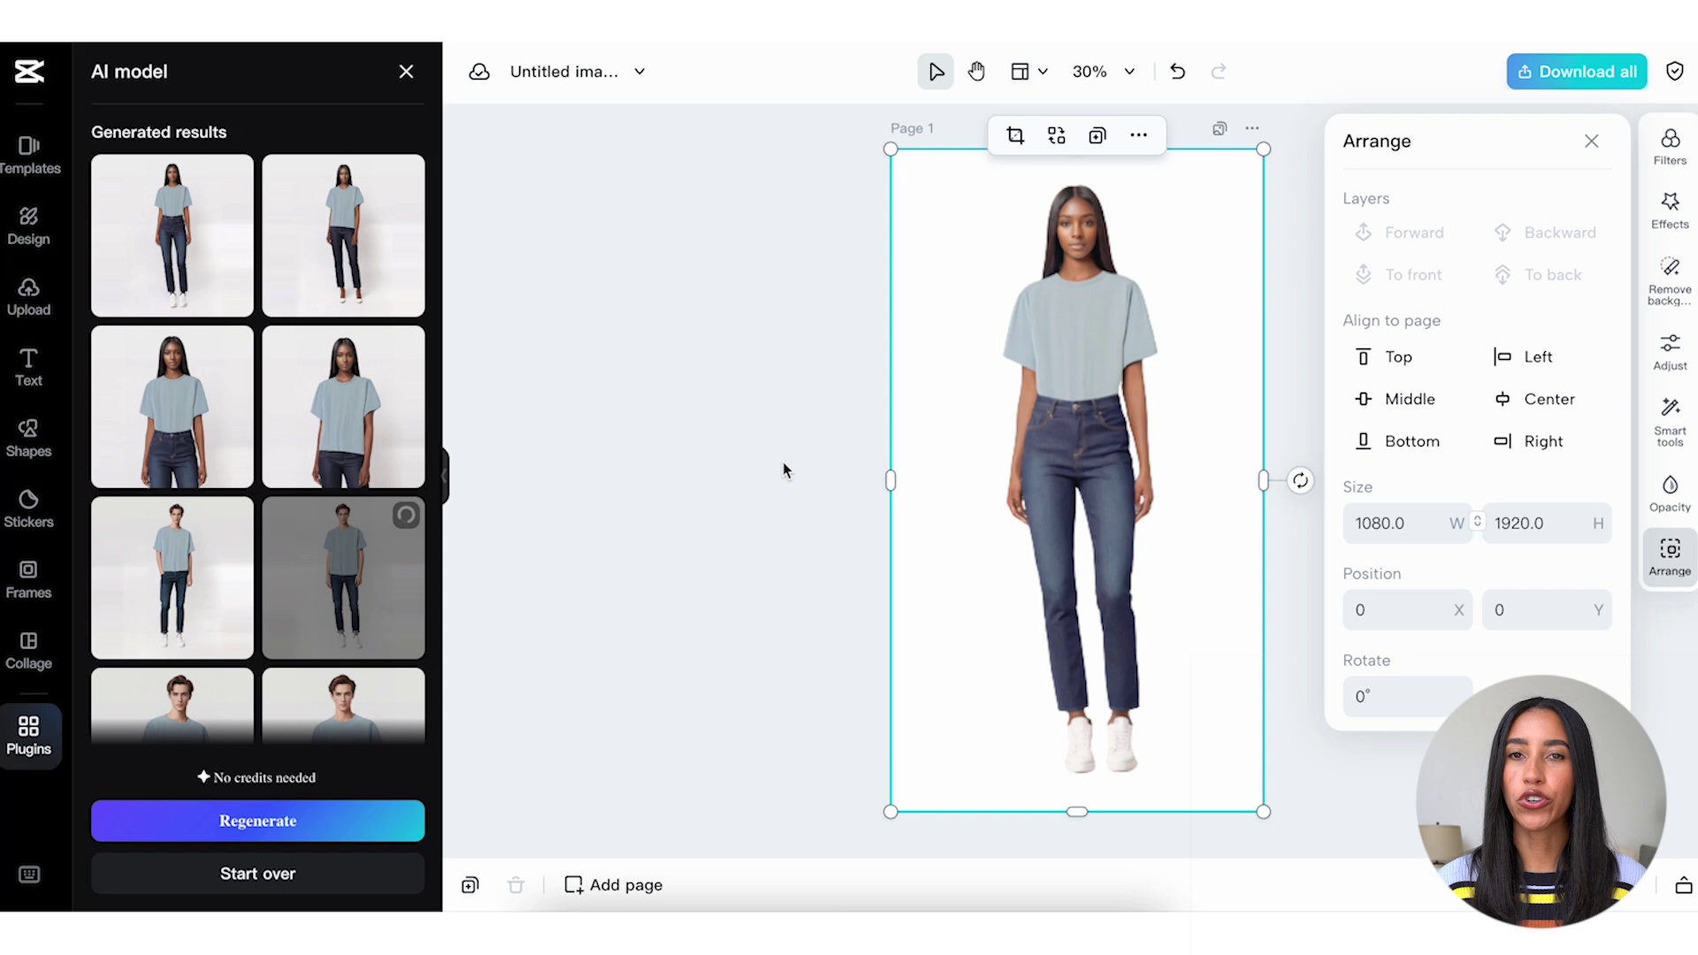
pyautogui.moveTo(1158, 566); pyautogui.dragTo(991, 815)
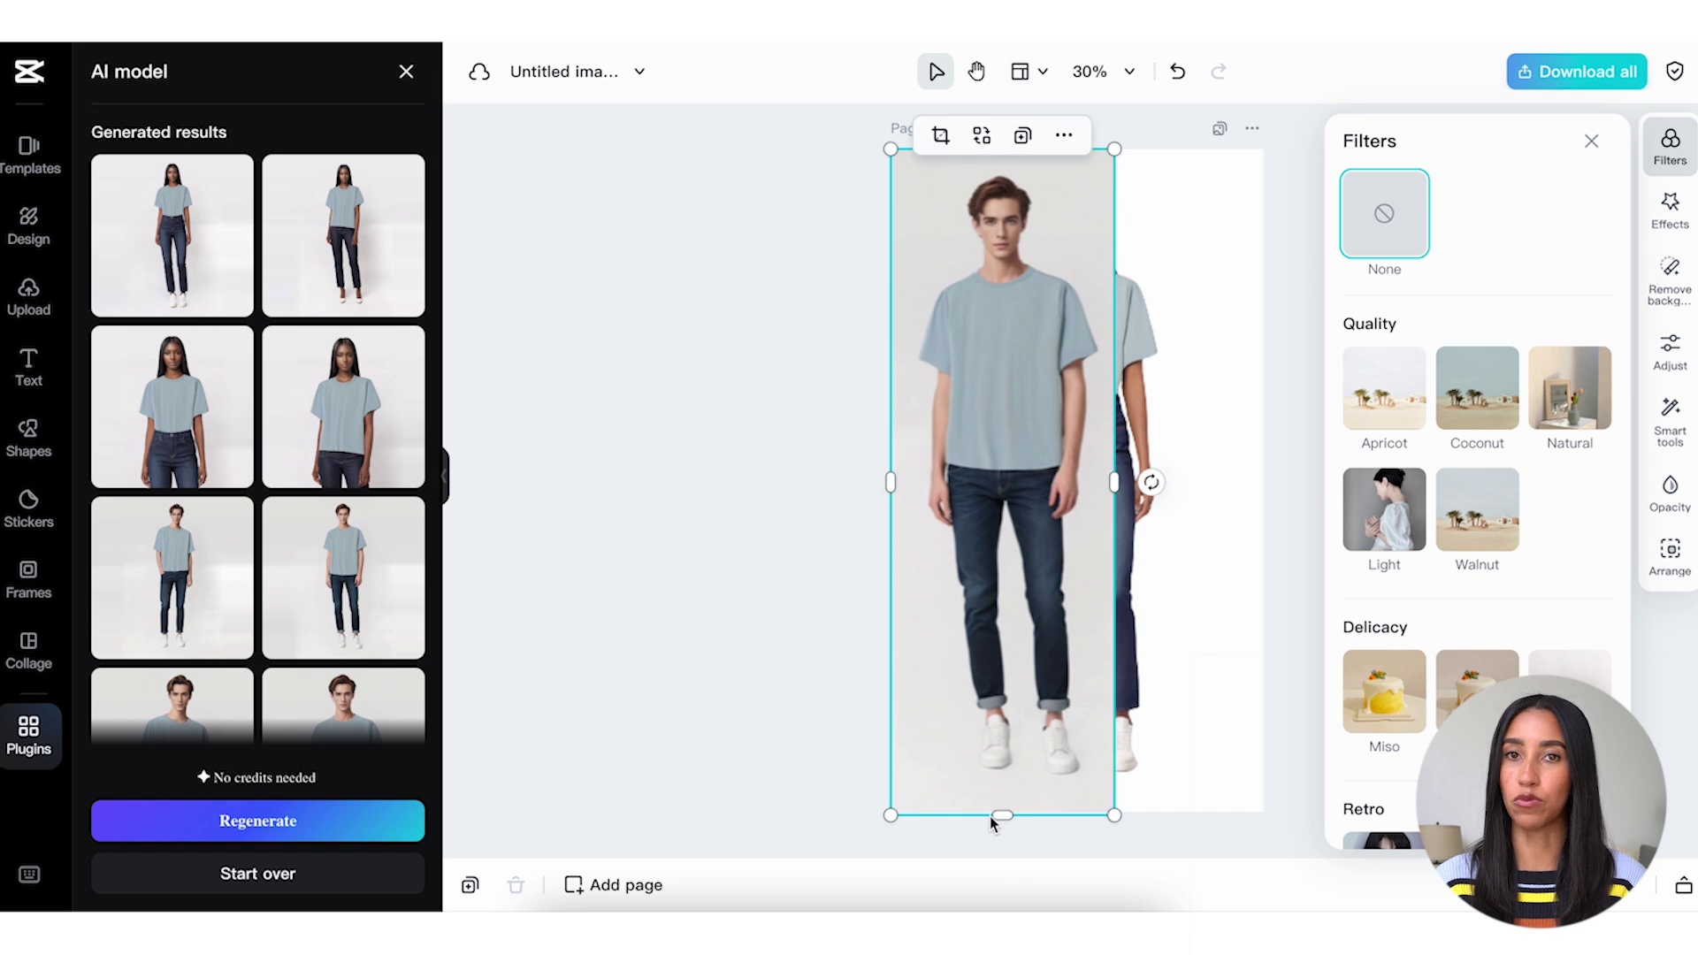
pyautogui.moveTo(1116, 485); pyautogui.dragTo(1265, 490)
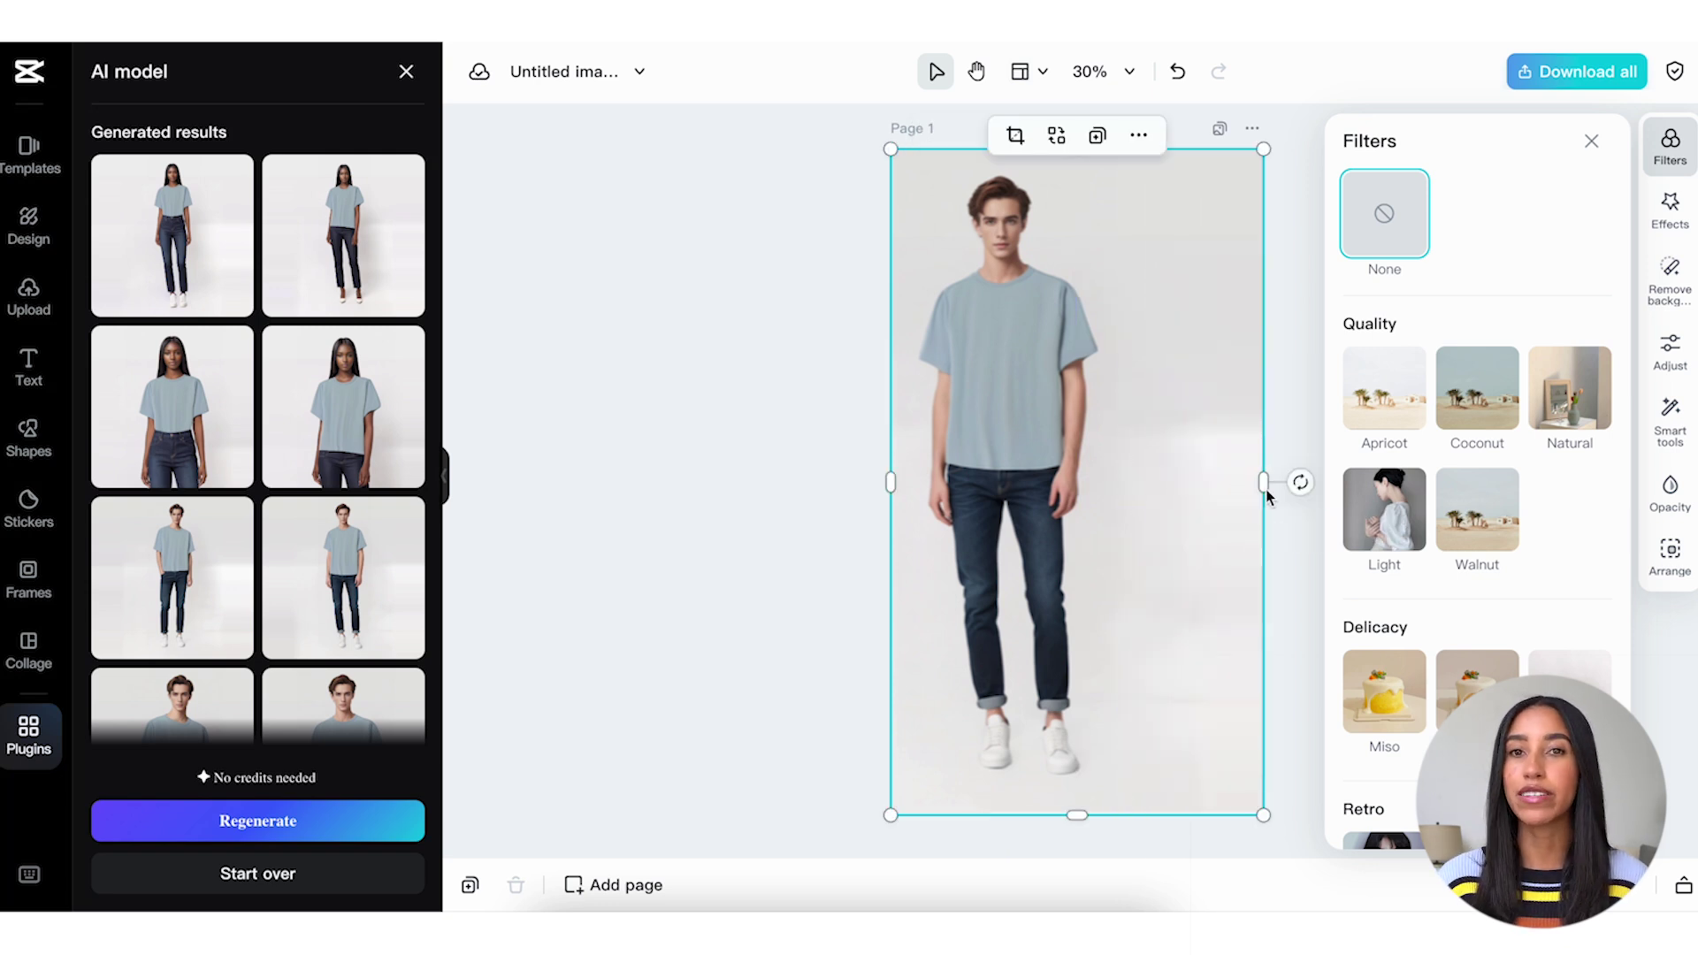
# Send the man's photo behind the woman and bring up JPEG export at 1080 × 1920, High quality.
pyautogui.click(1671, 559)
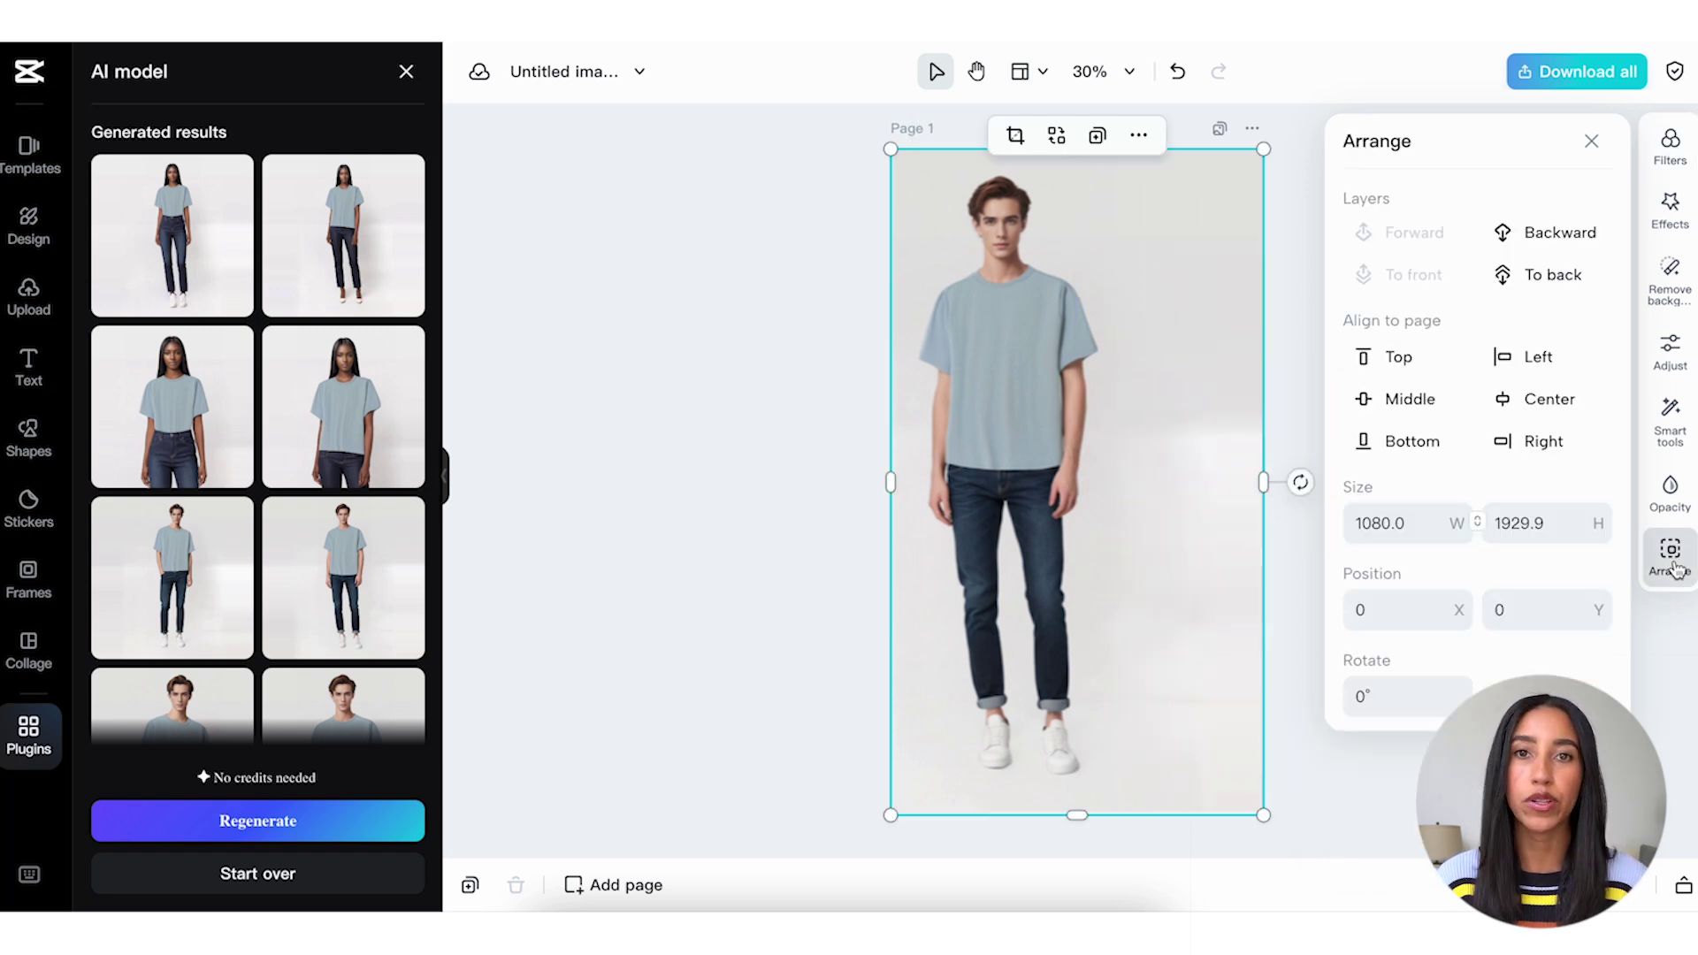
pyautogui.click(1567, 280)
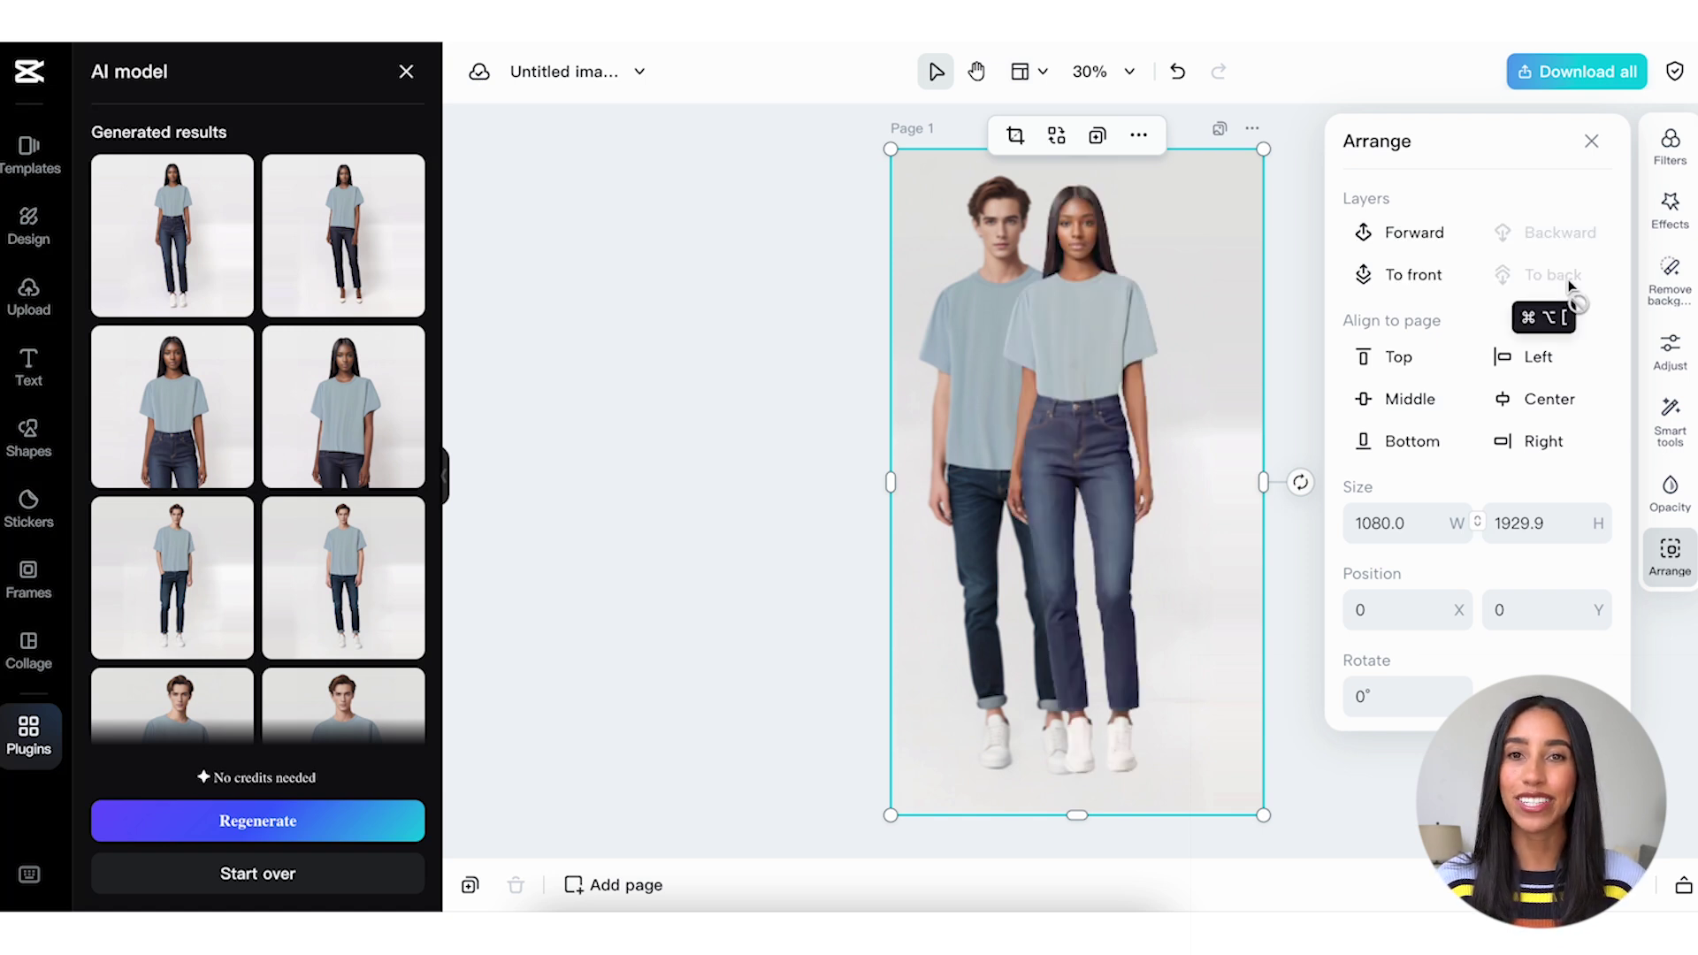
pyautogui.click(1434, 105)
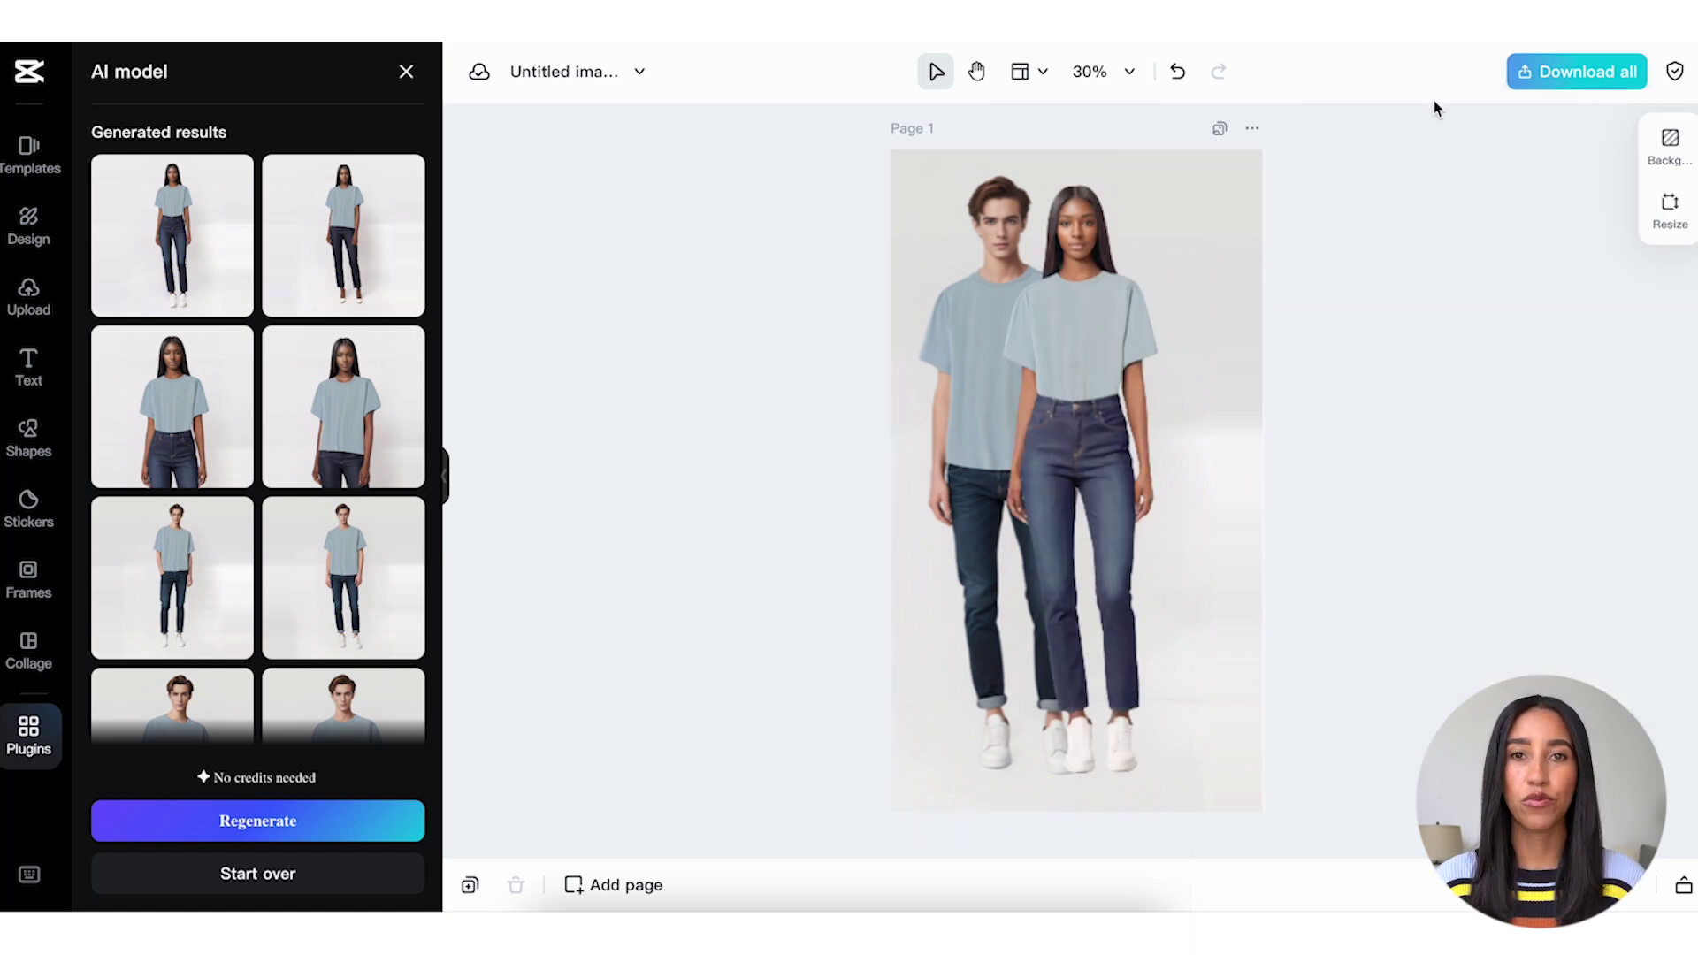
pyautogui.click(1567, 70)
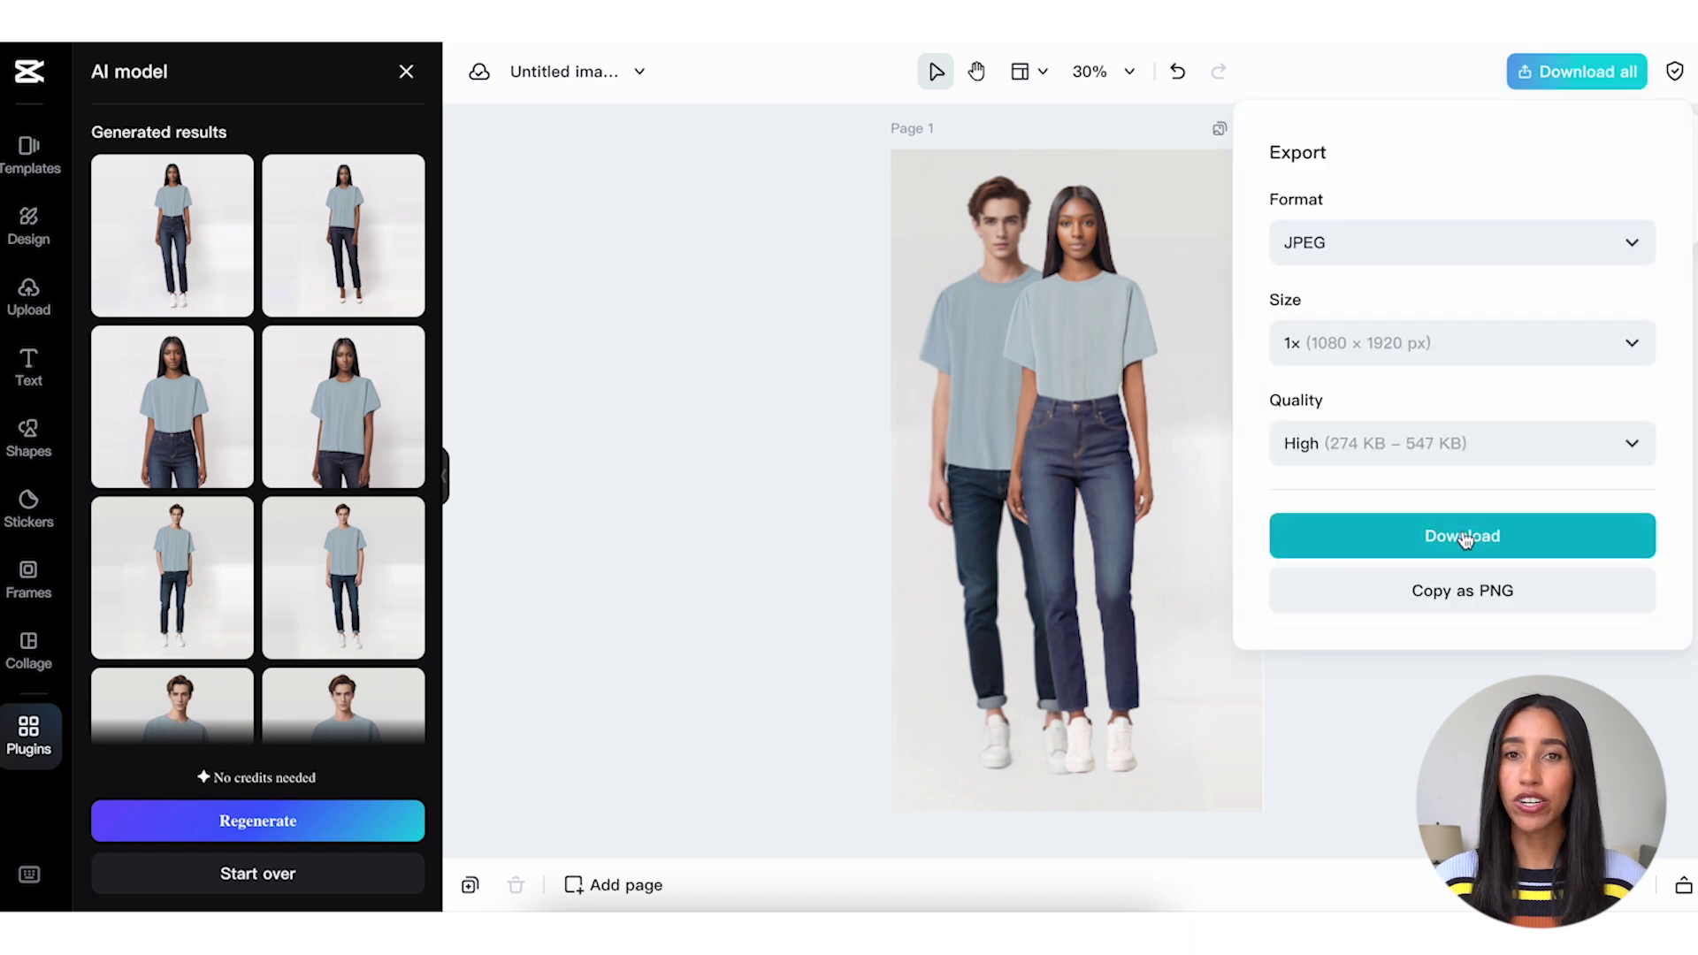